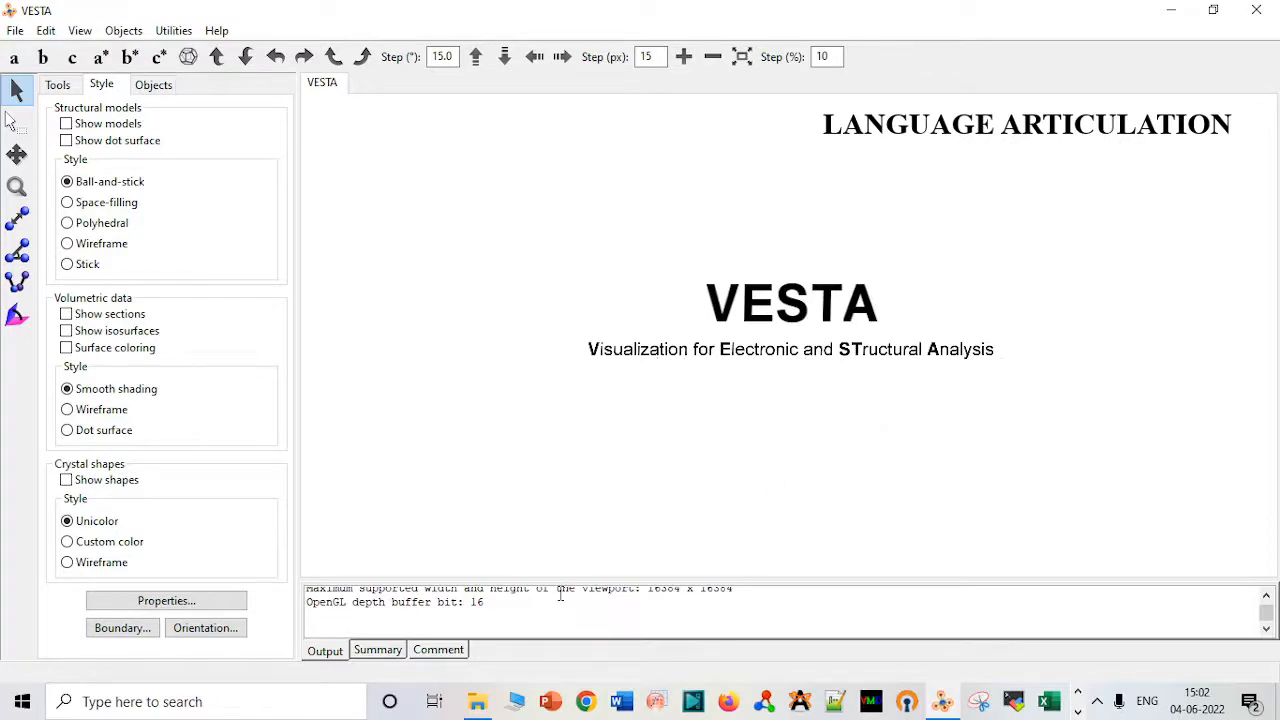
Load the mono_Gan file from the GaN_Ti3Sn_hs folder into VESTA and rotate the cell to a side view.
mouse_move(486, 700)
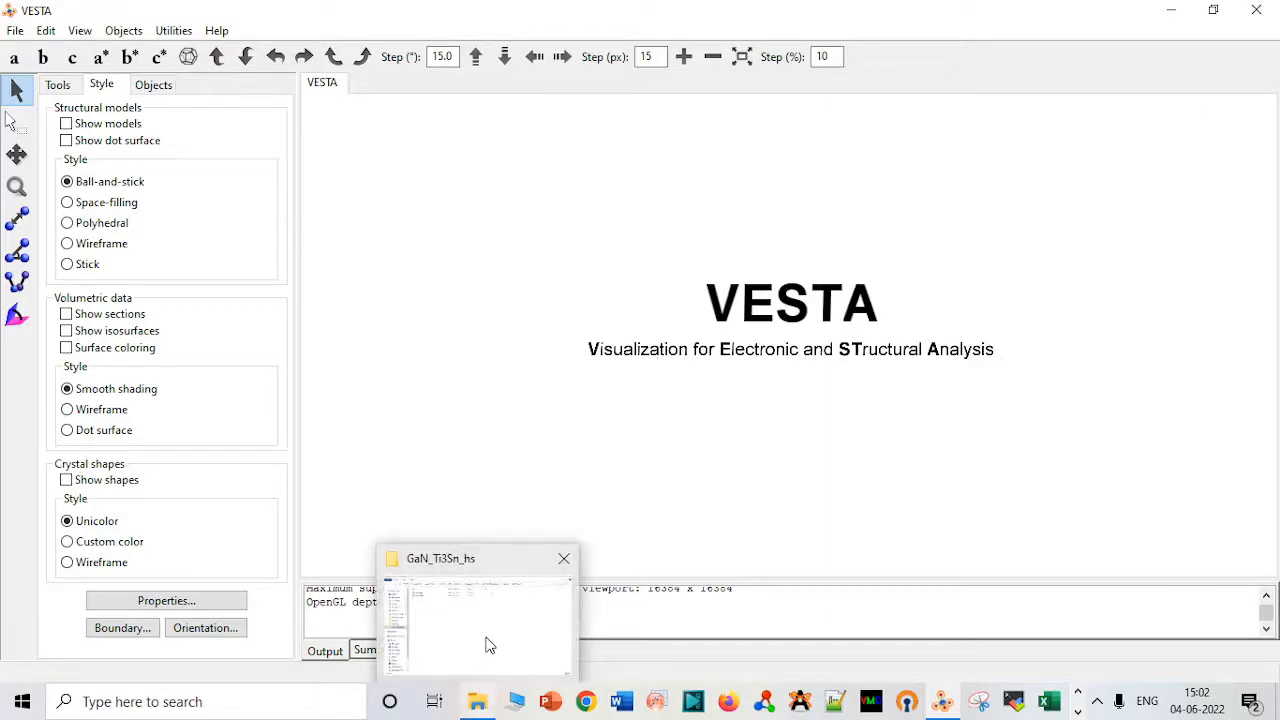
click(488, 644)
click(376, 140)
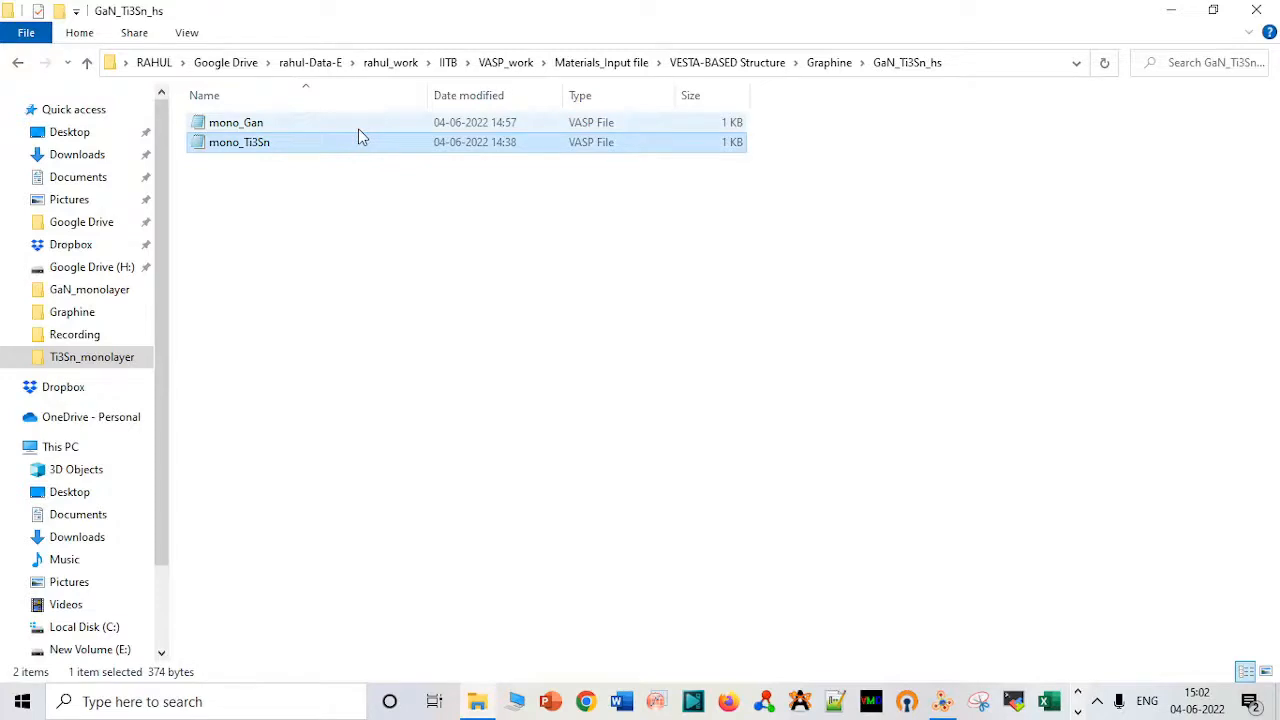
click(359, 129)
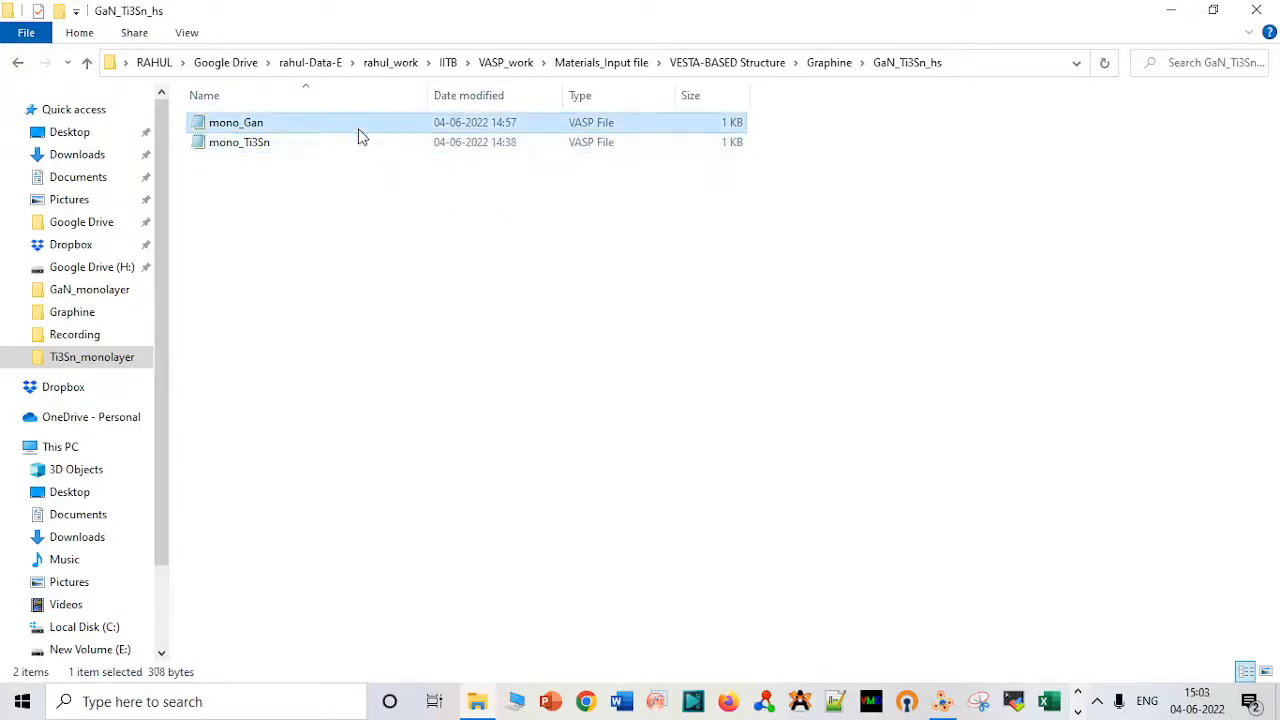
drag(361, 135, 817, 405)
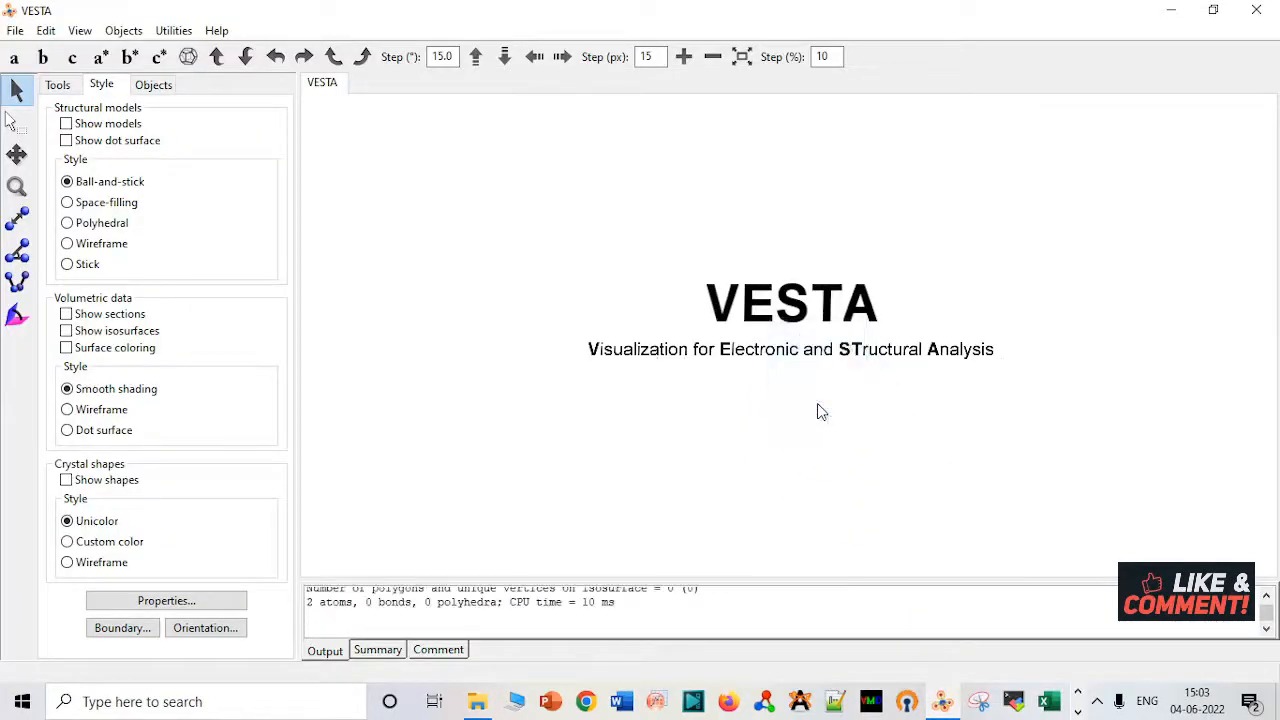
drag(740, 377, 694, 220)
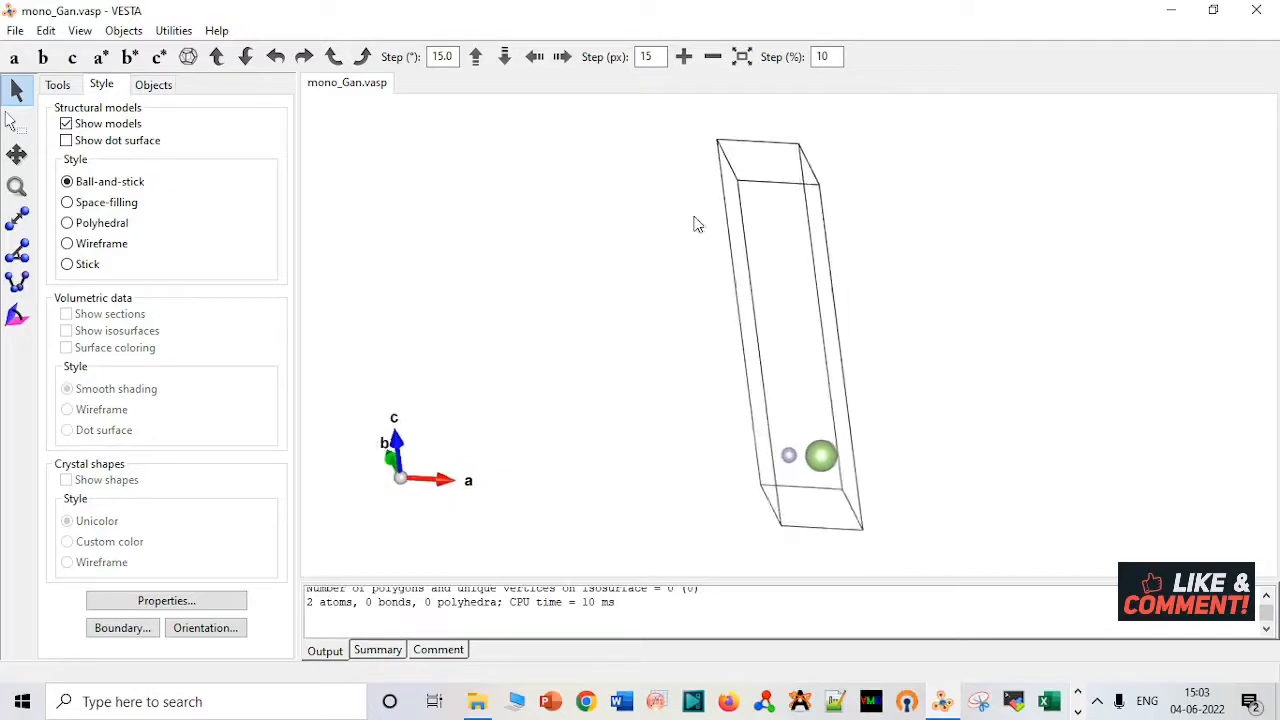
In Notepad, set the z component of mono_Gan's third lattice vector to 5.2399621010, then save and close the file.
click(477, 701)
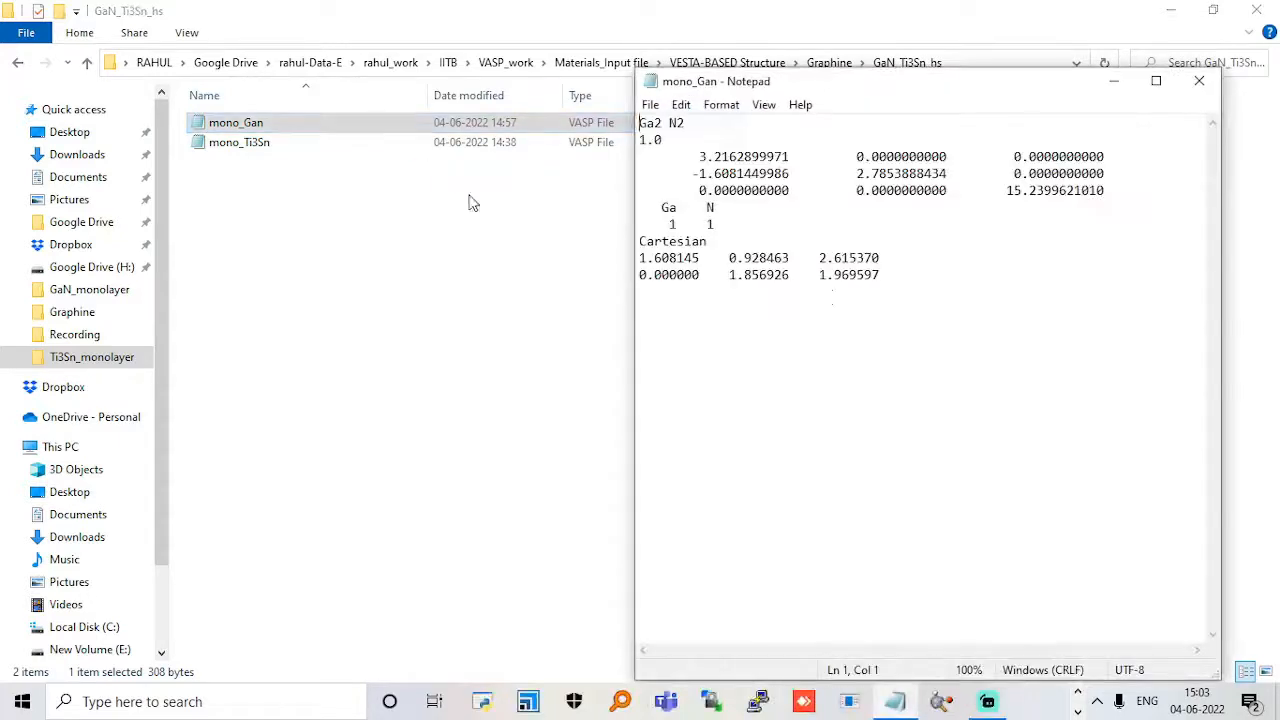
click(1015, 192)
key(BackSpace)
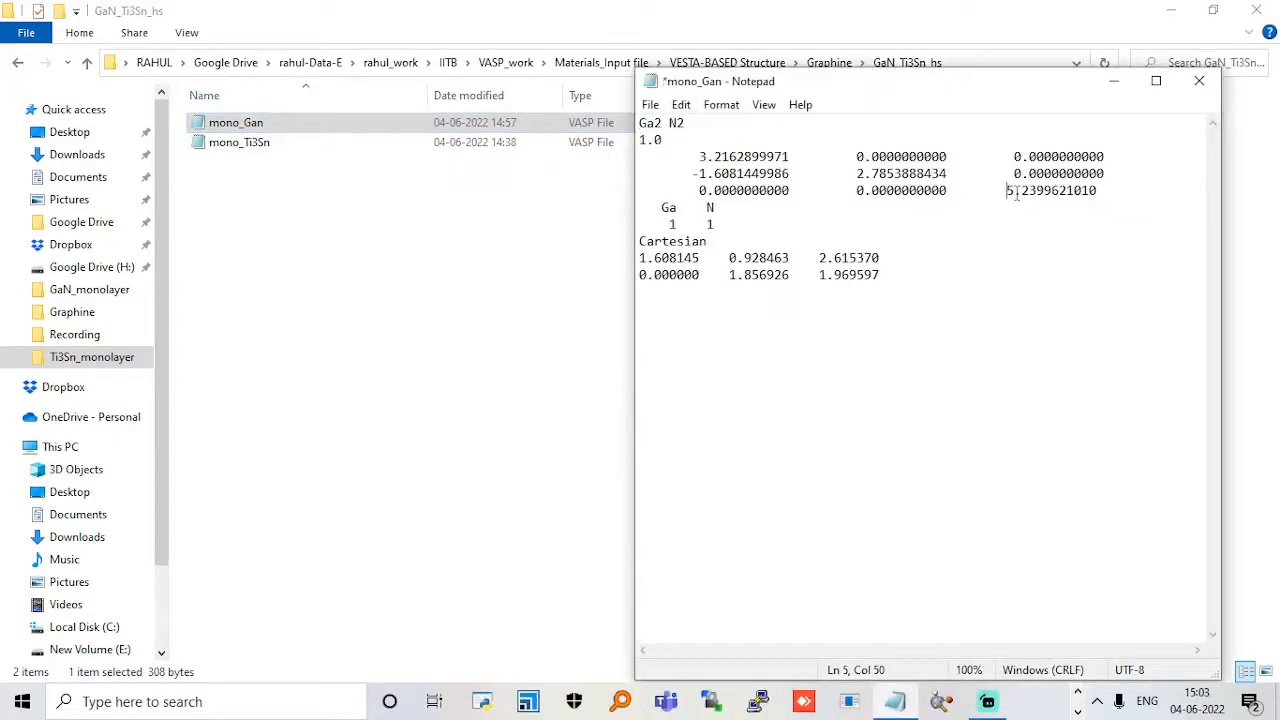
key(ctrl+s)
click(1199, 80)
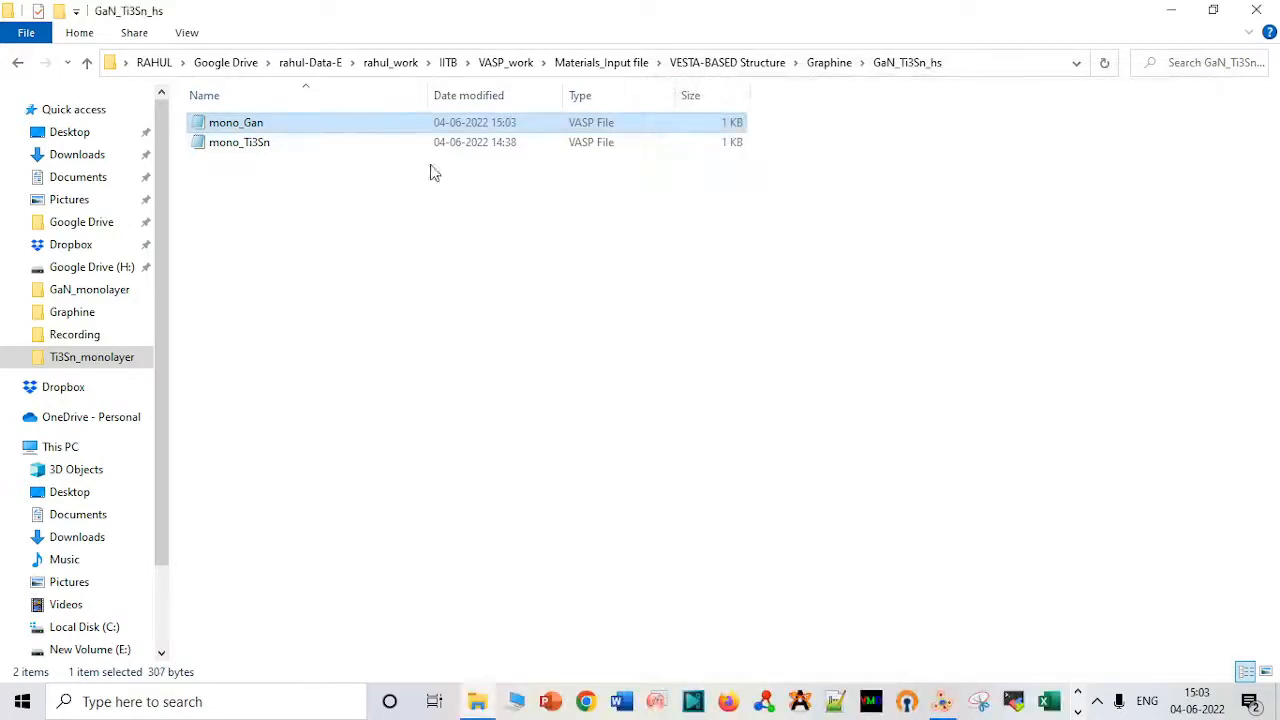
Load the edited mono_Gan file into VESTA as a second structure and rotate it to a side view.
drag(428, 133, 1011, 357)
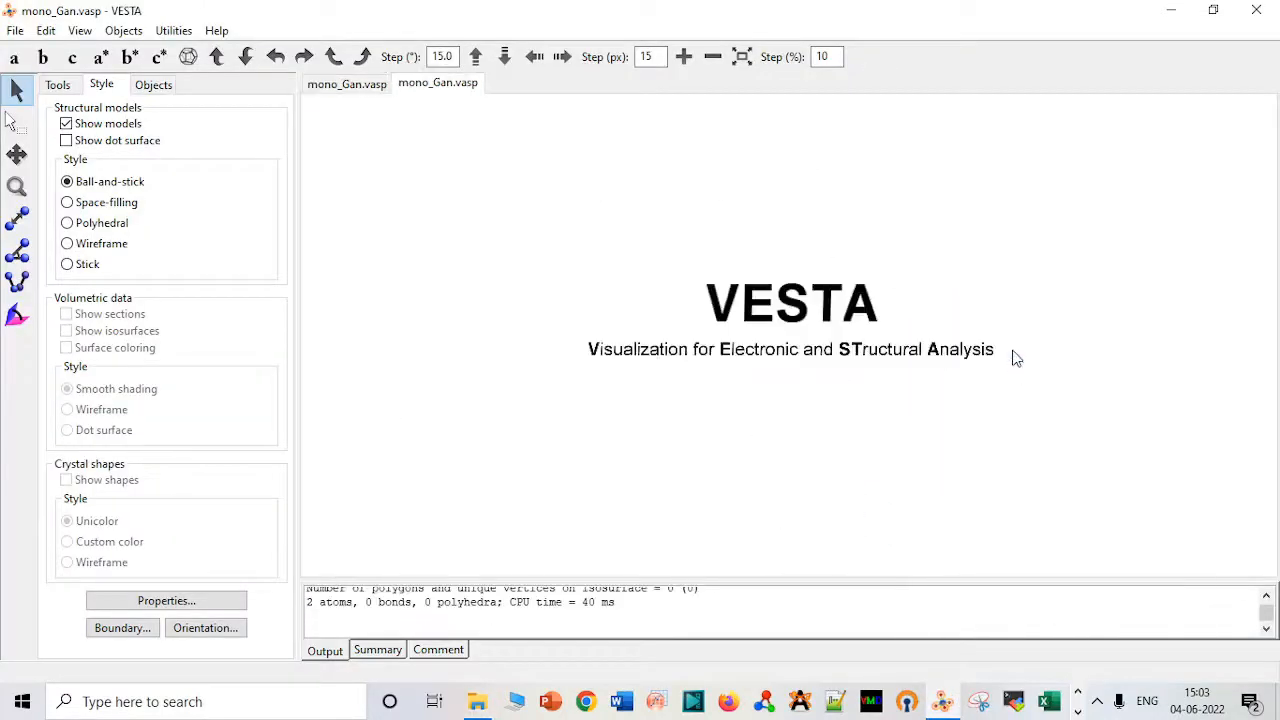
drag(845, 373, 774, 186)
Compare the lattice vectors and Cartesian coordinates of mono_Gan and mono_Ti3Sn side by side in Notepad, then close both files.
click(477, 701)
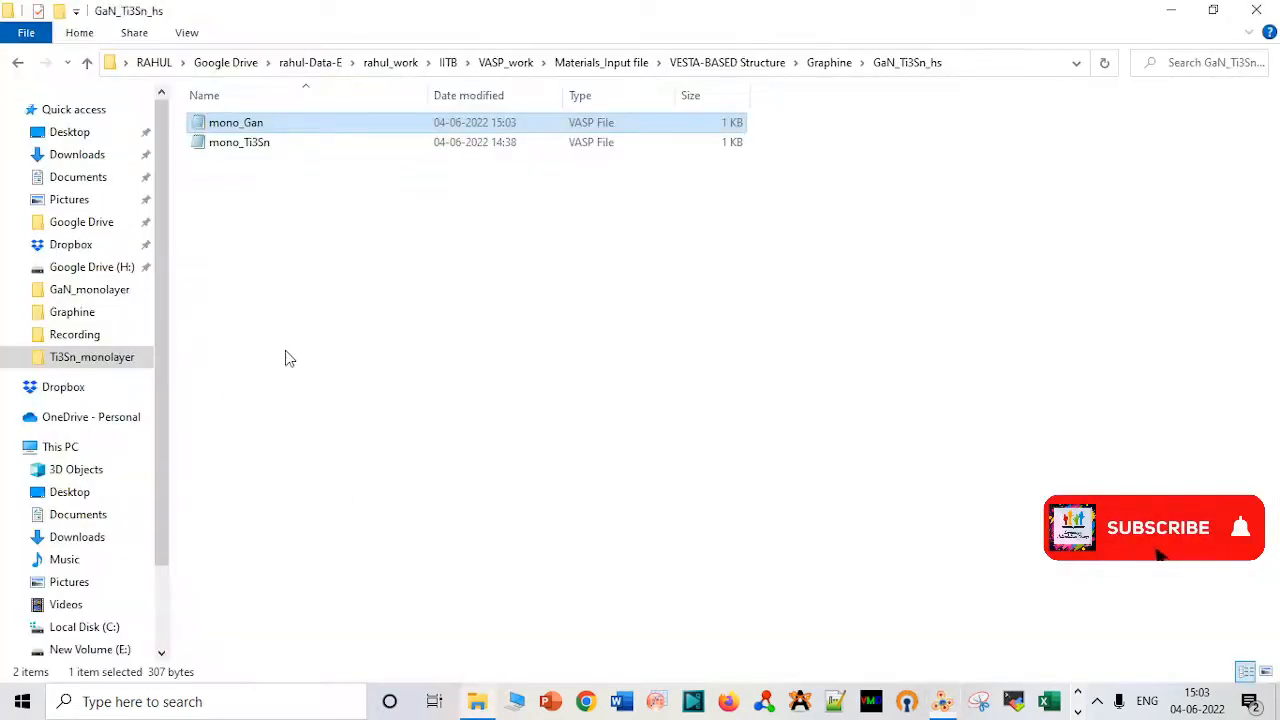
double_click(236, 141)
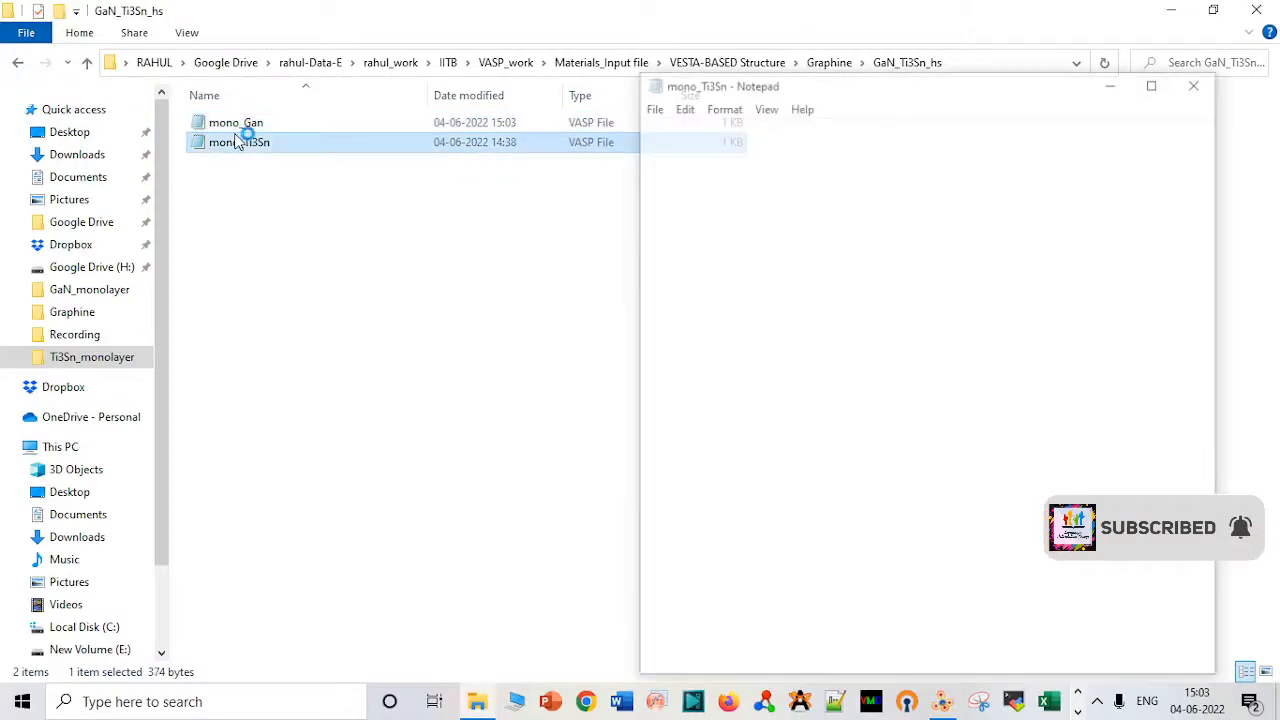
double_click(357, 128)
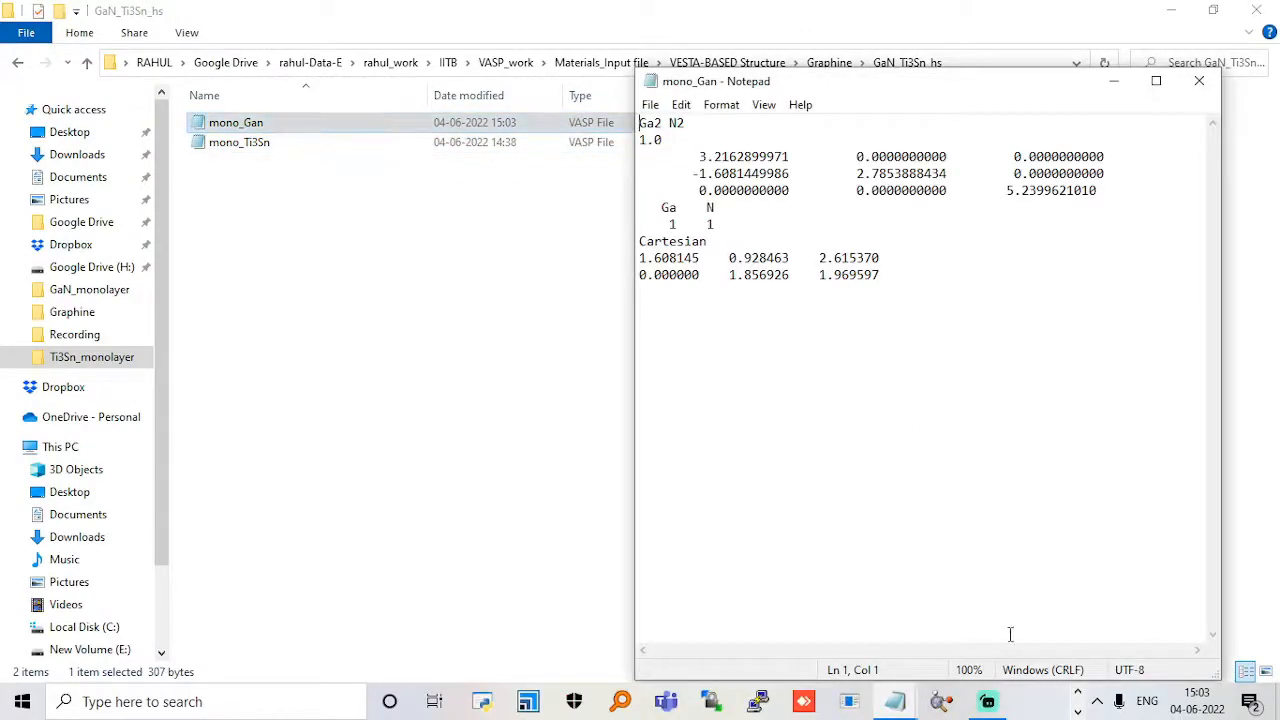
mouse_move(916, 706)
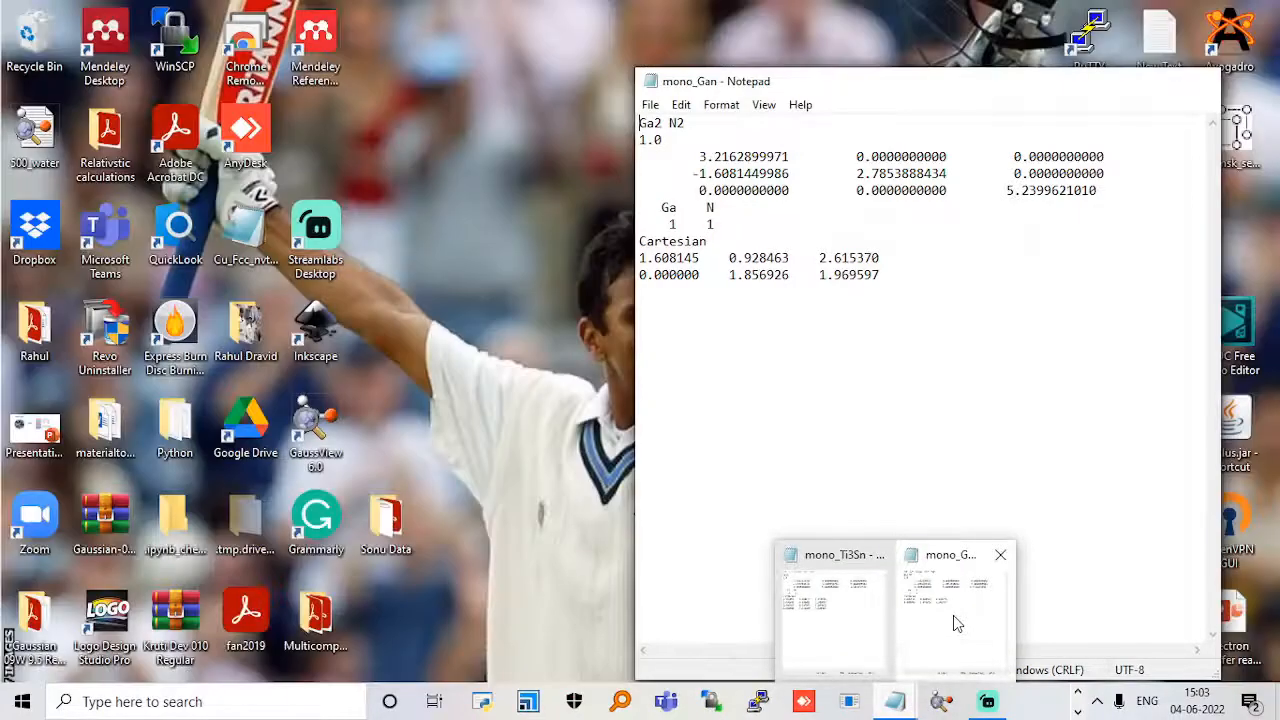
mouse_move(825, 607)
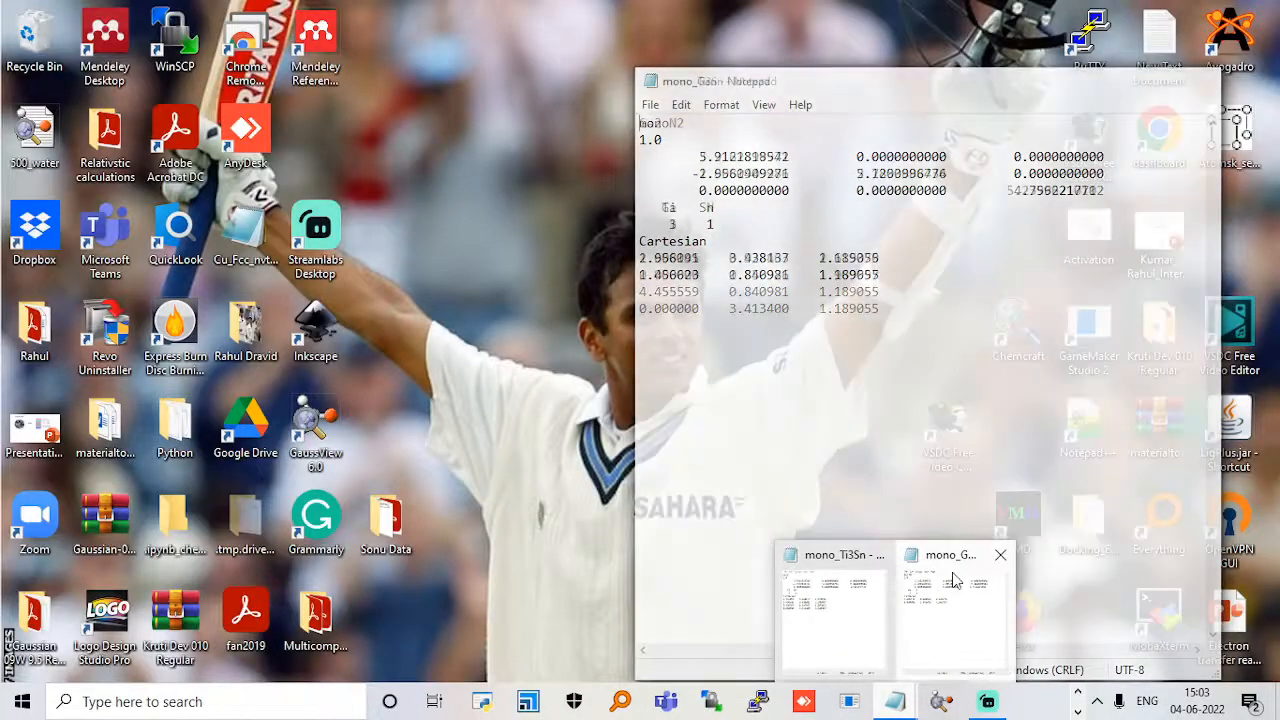
click(950, 600)
drag(812, 90, 262, 113)
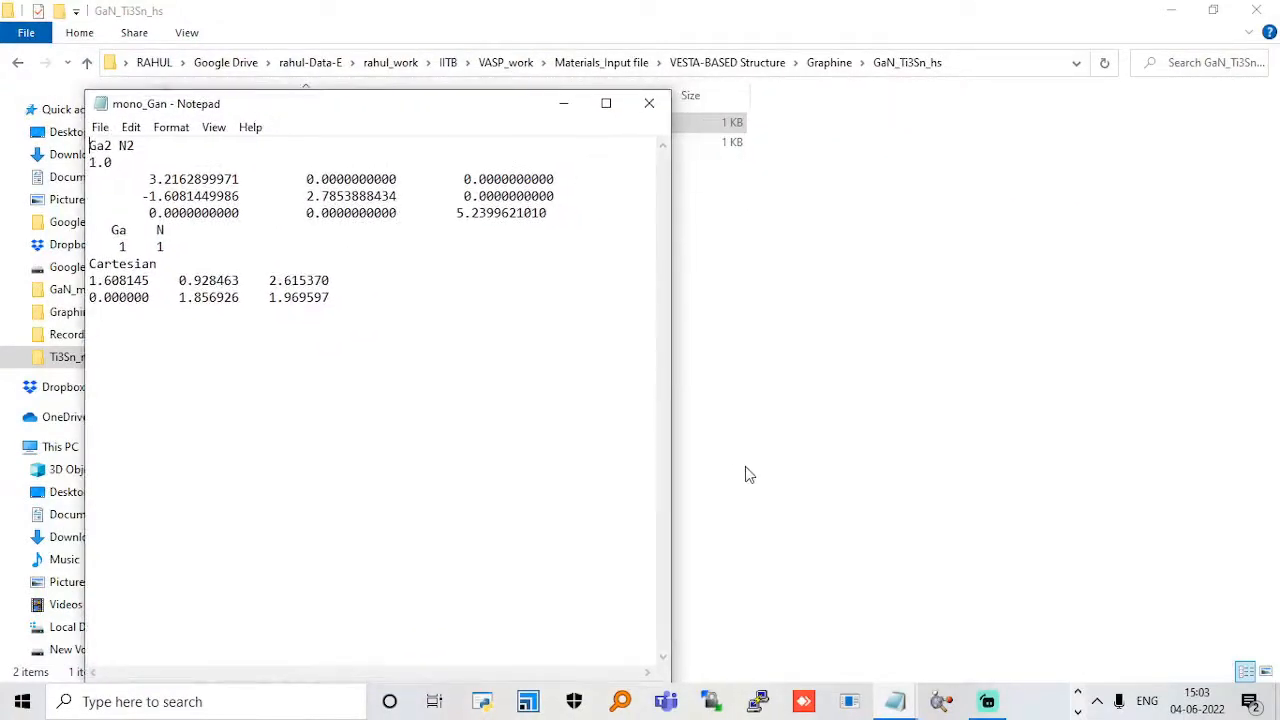
mouse_move(903, 683)
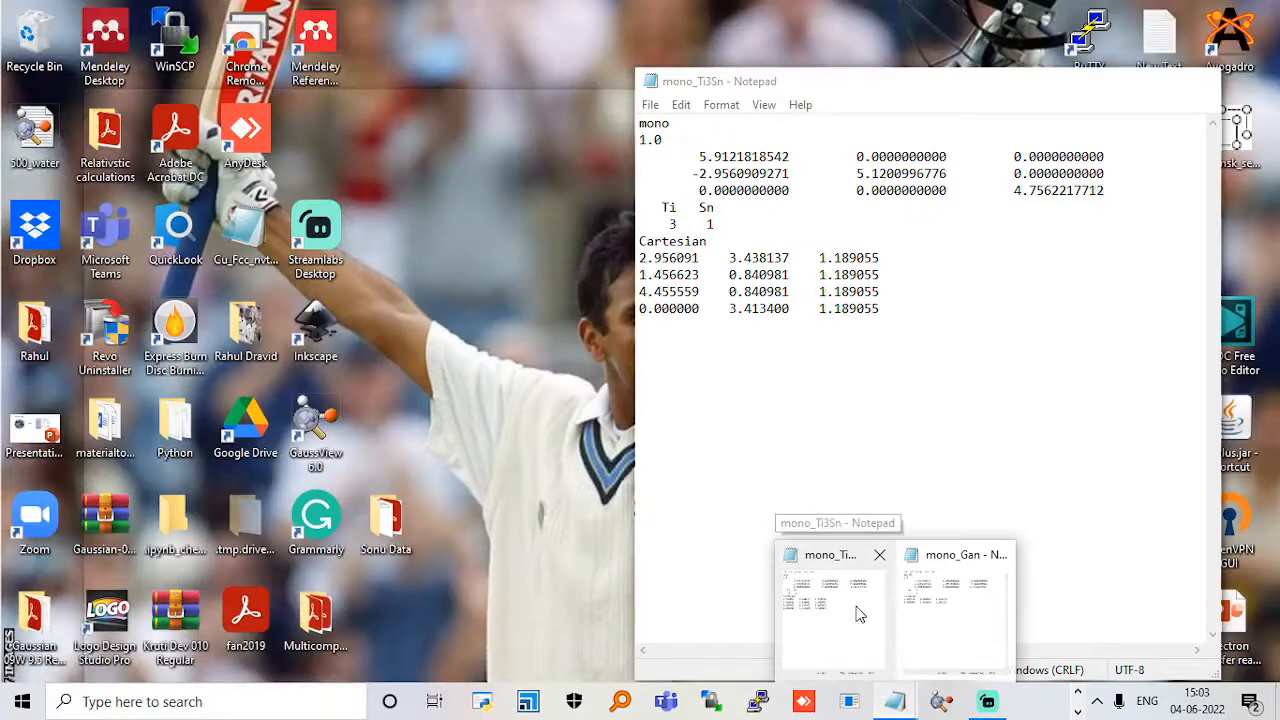
click(854, 611)
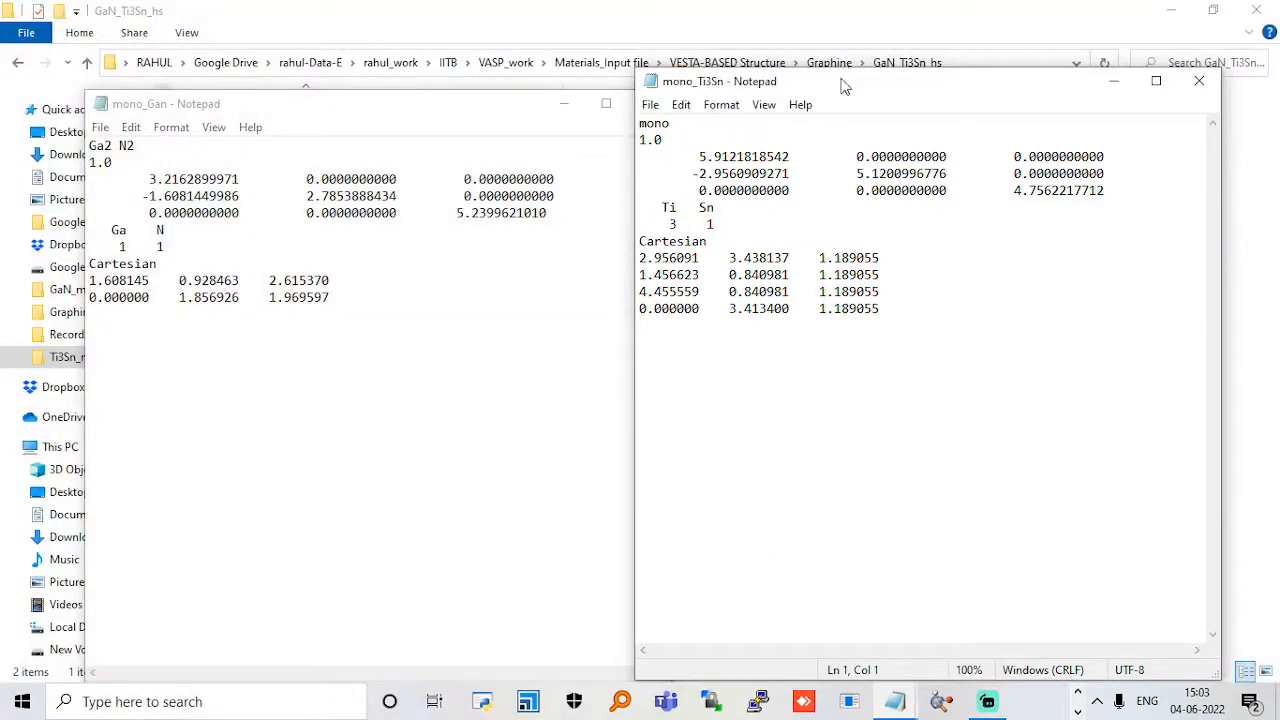
drag(843, 87, 880, 104)
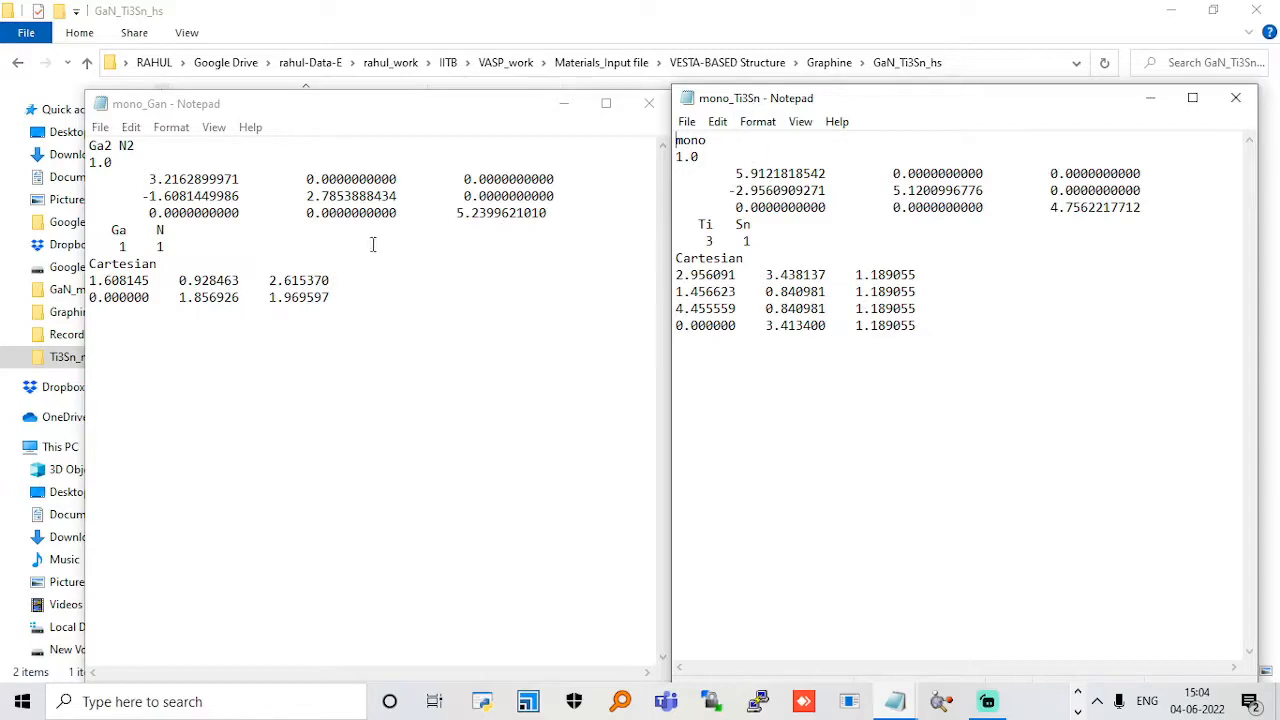
click(649, 103)
click(1234, 98)
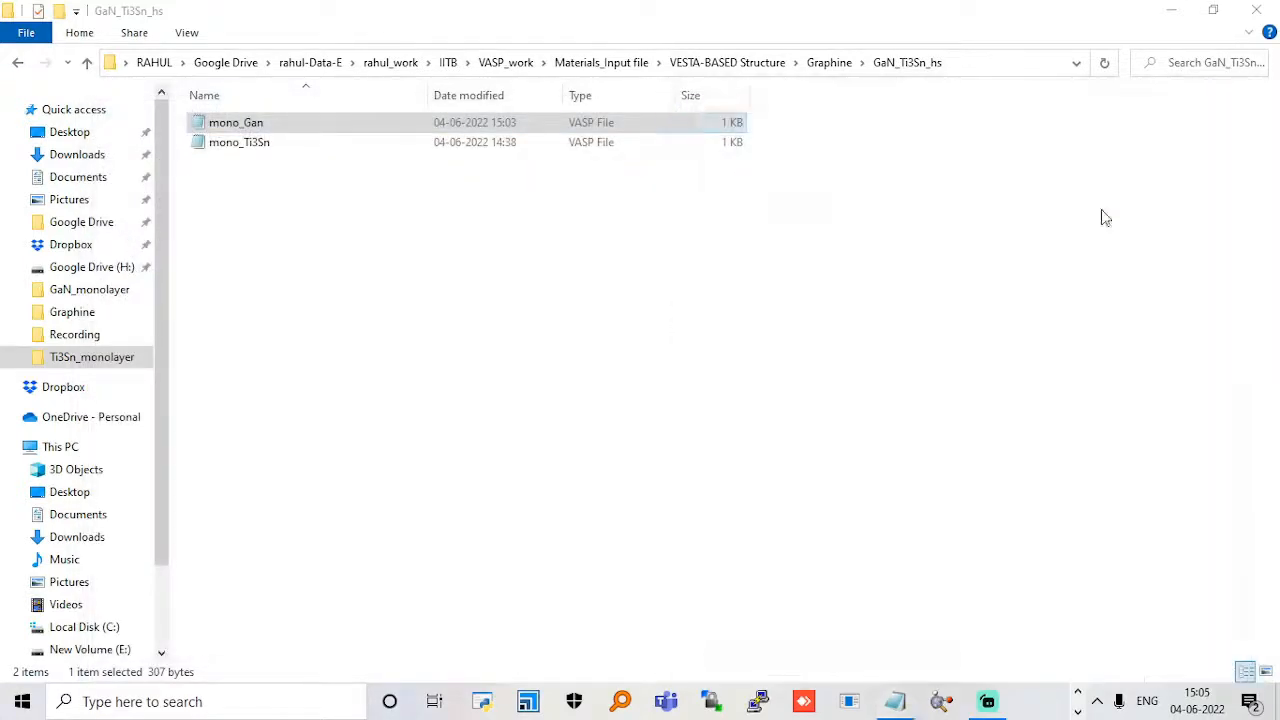
Export the shortened GaN cell from VESTA as the VASP file mono_Gan_dc with Cartesian coordinates.
click(943, 701)
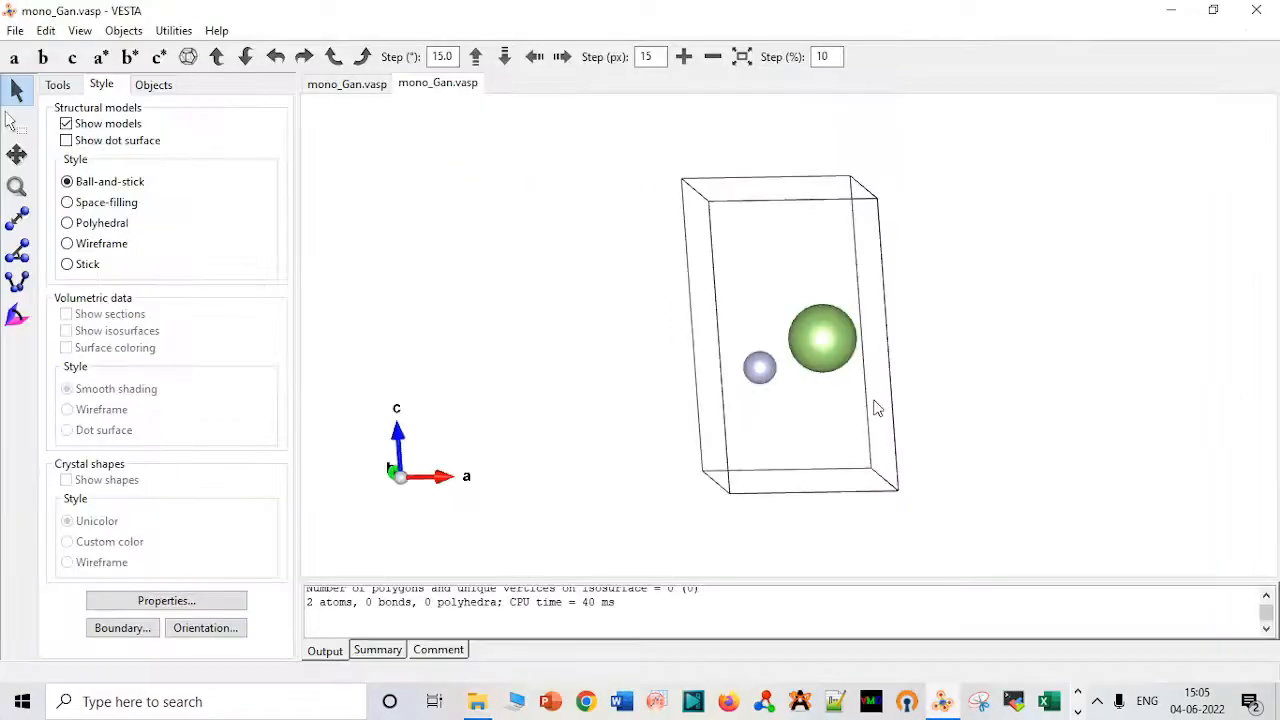
click(15, 30)
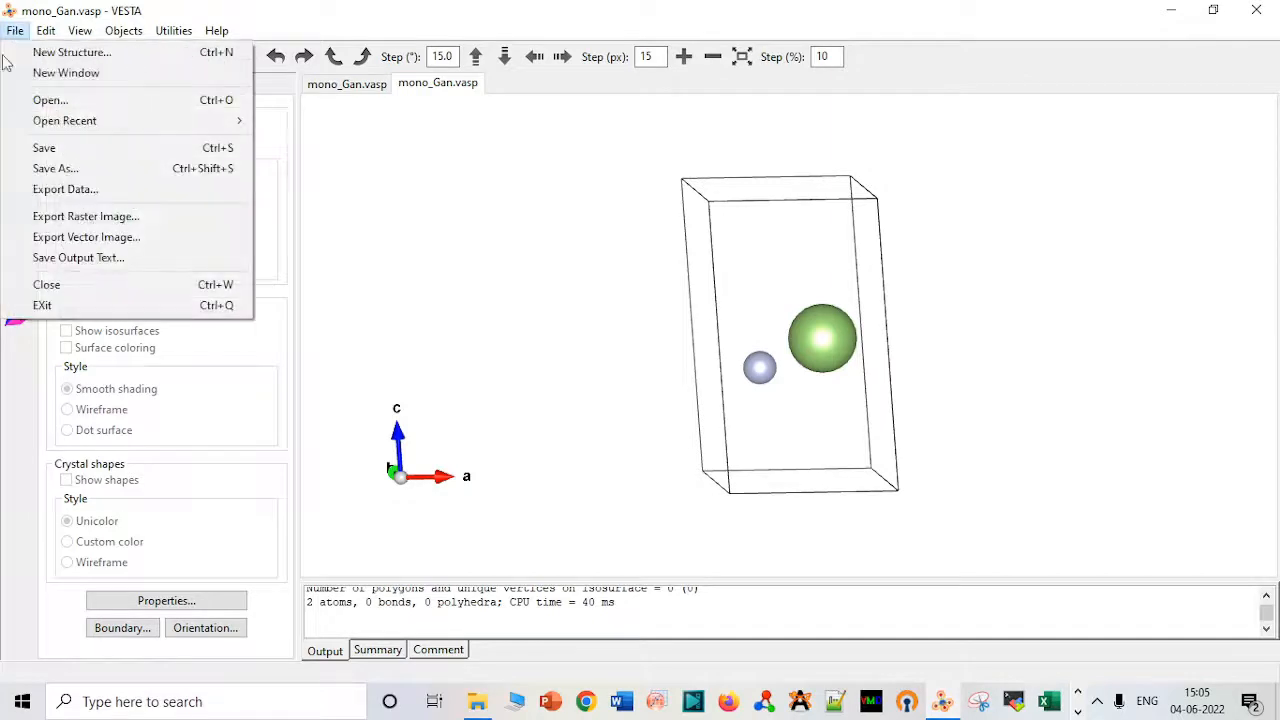
click(72, 192)
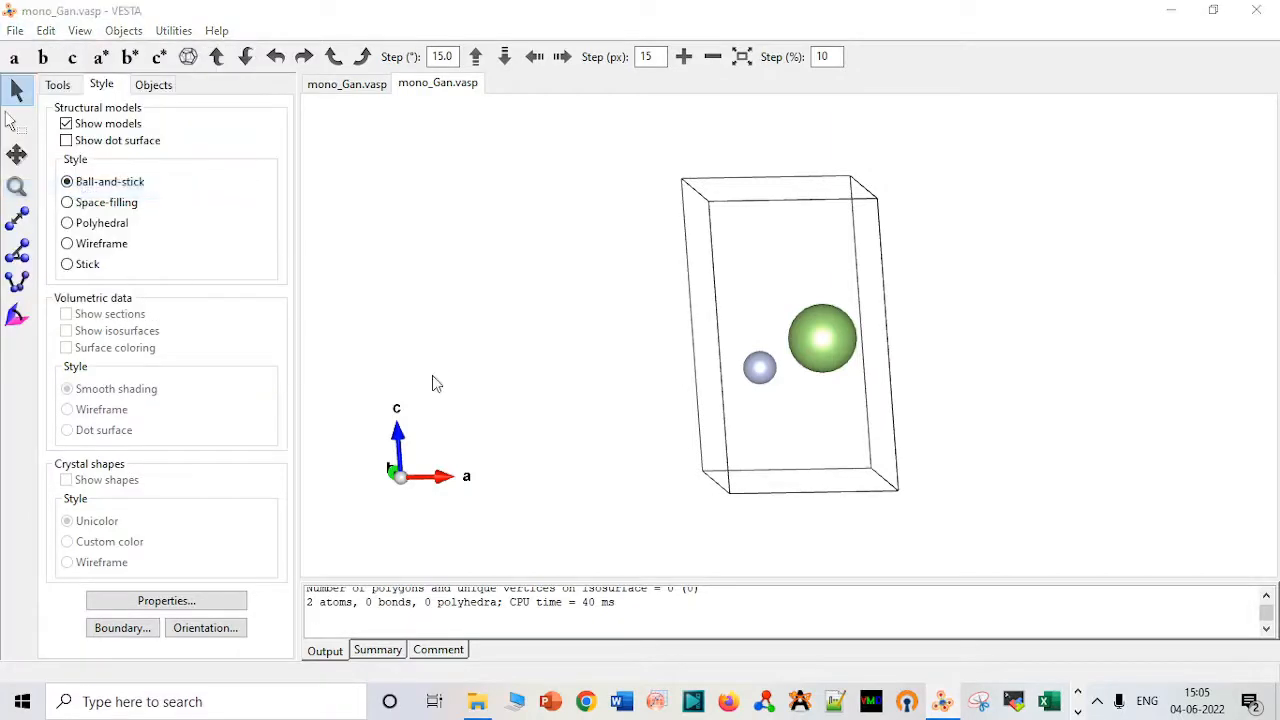
key(Right)
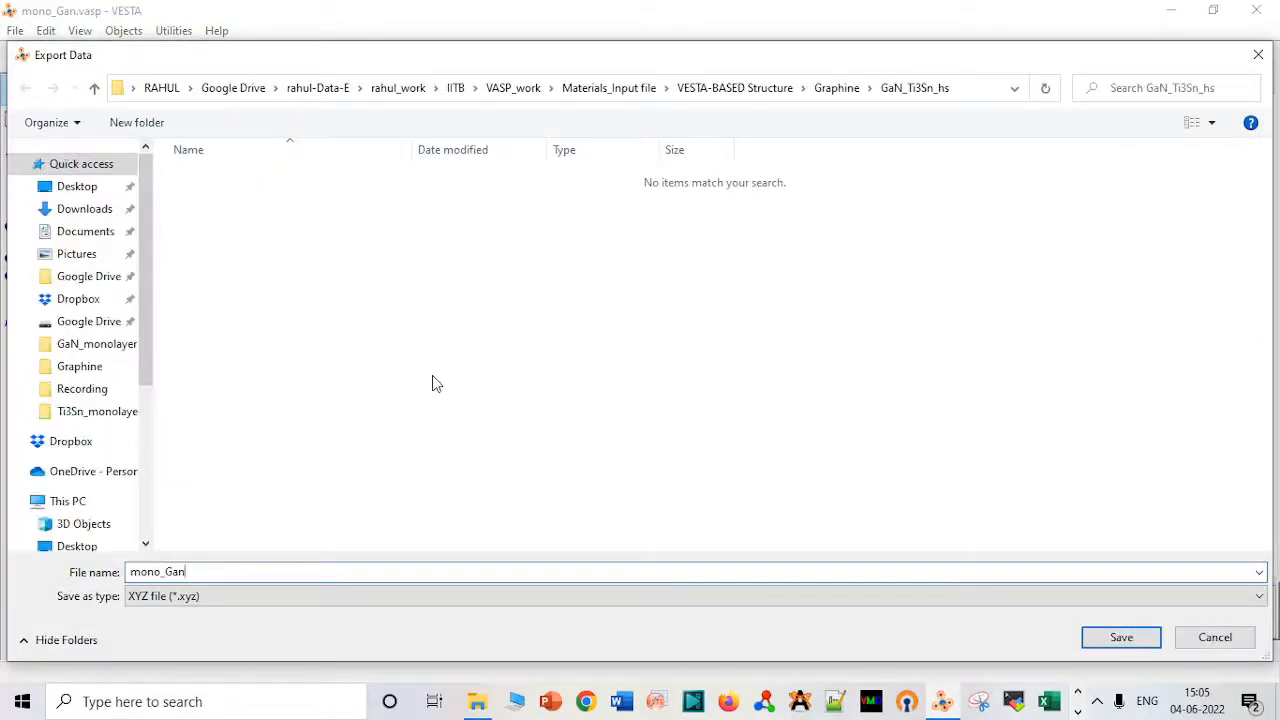
text(_dc)
click(254, 598)
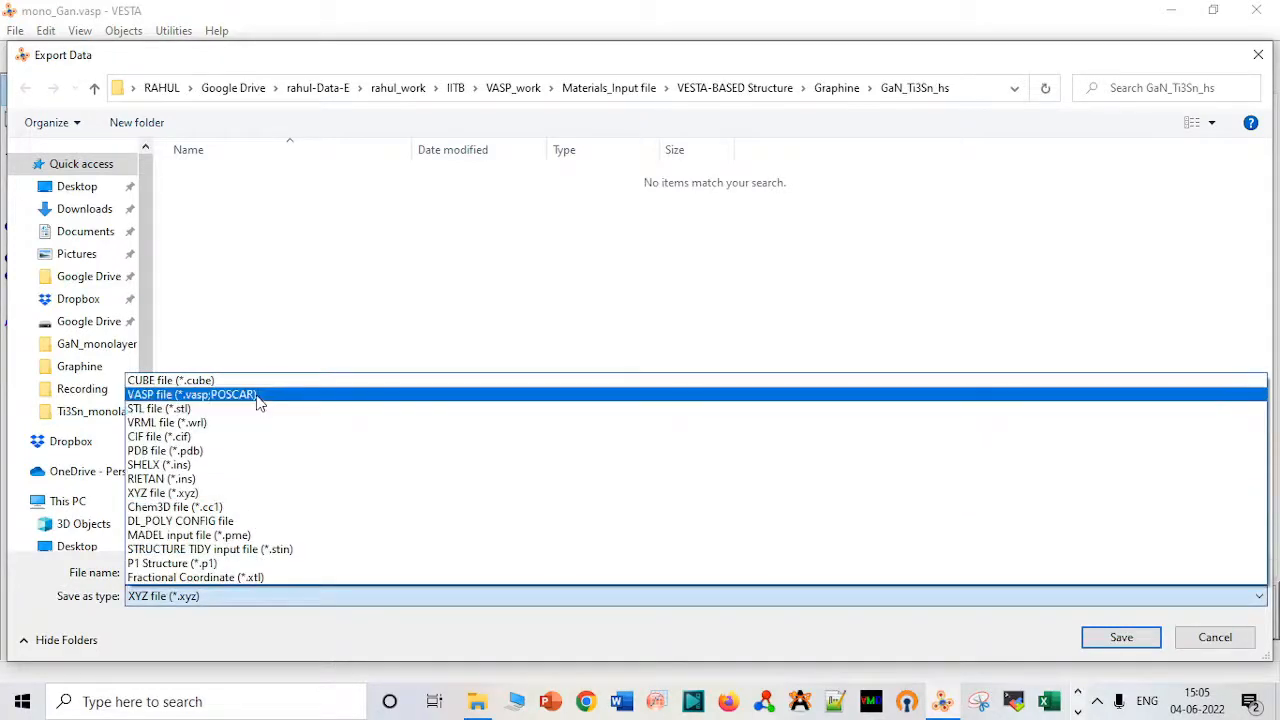
click(258, 400)
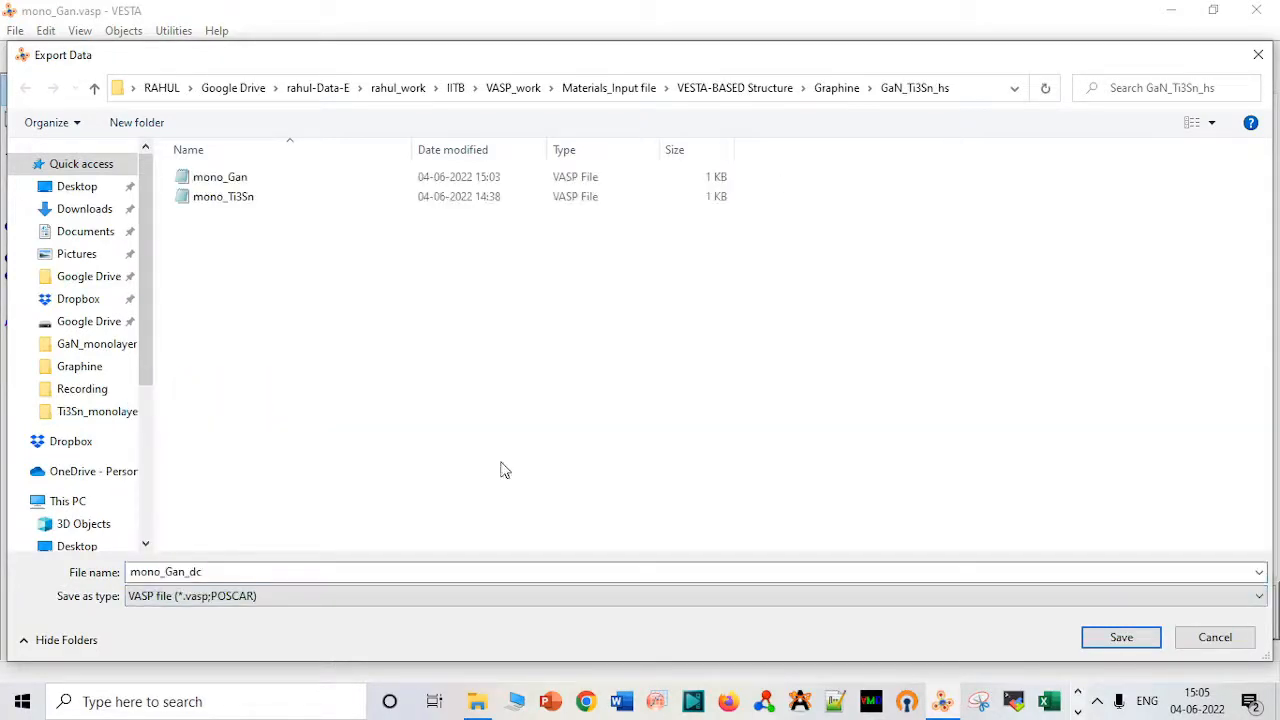
click(1108, 639)
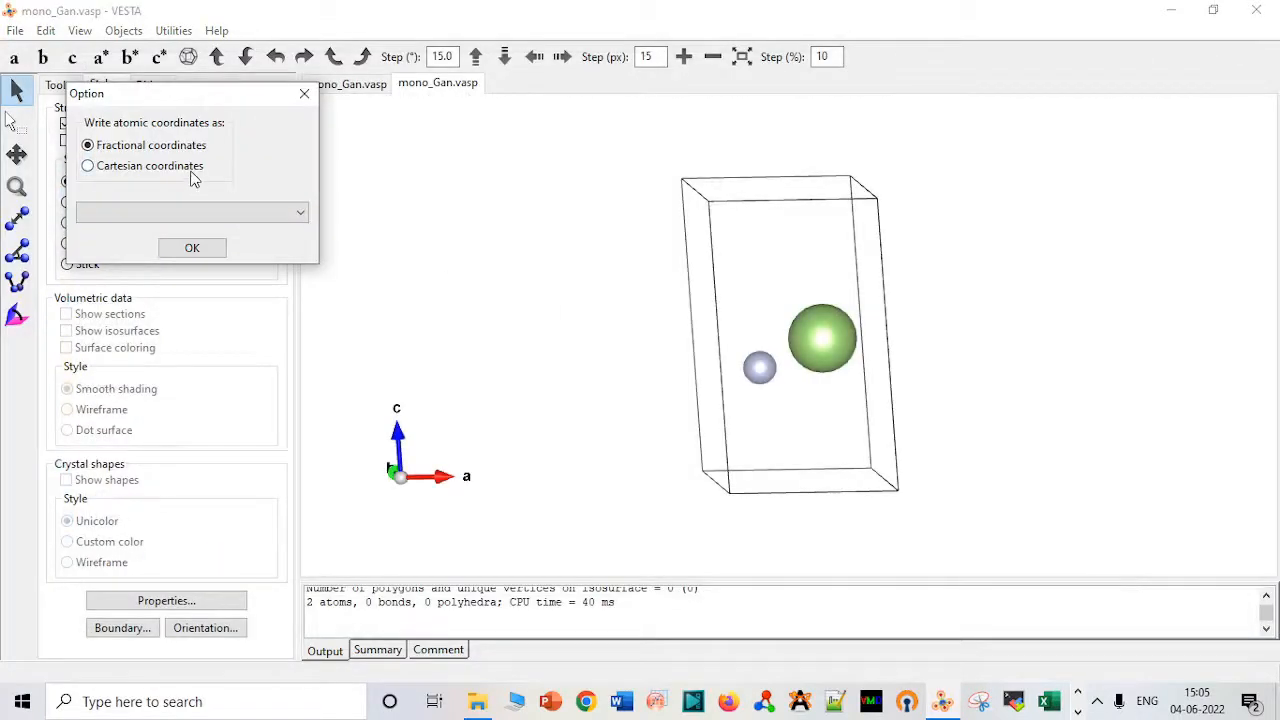
click(190, 168)
click(193, 250)
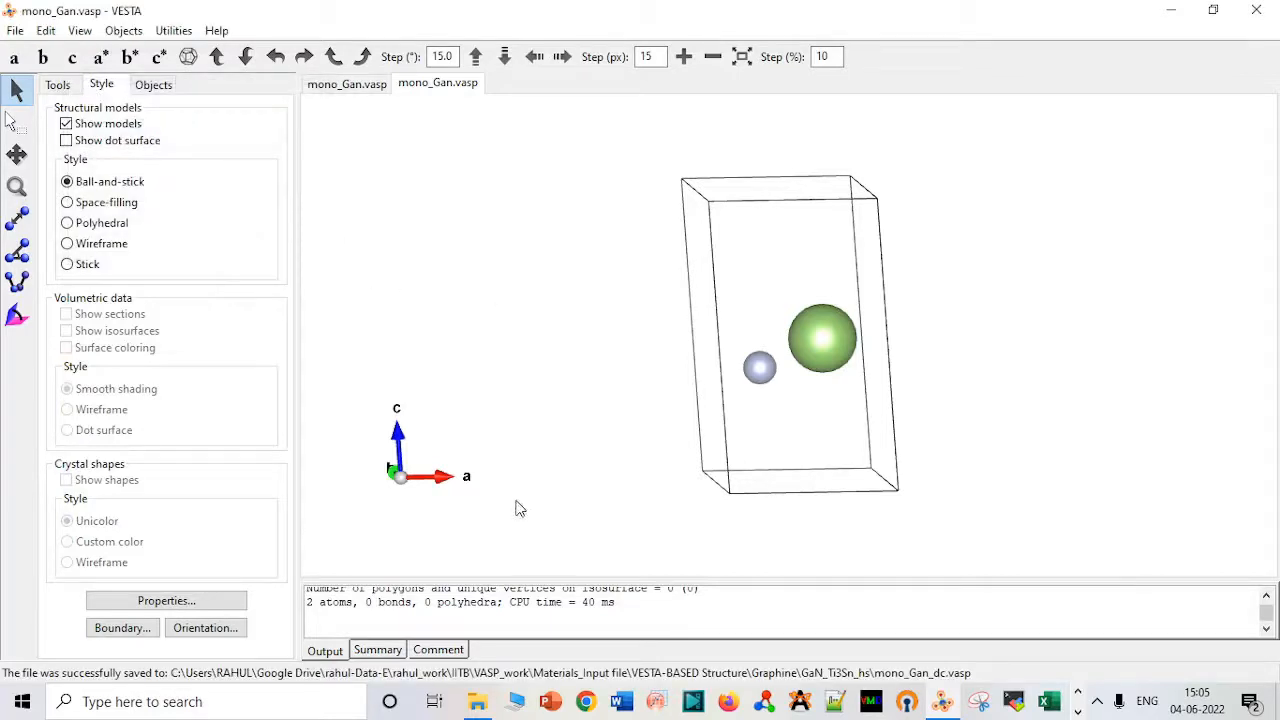
Check the original GaN cell against the shortened one, then load mono_Ti3Sn into VESTA and rotate it to a side view.
click(350, 84)
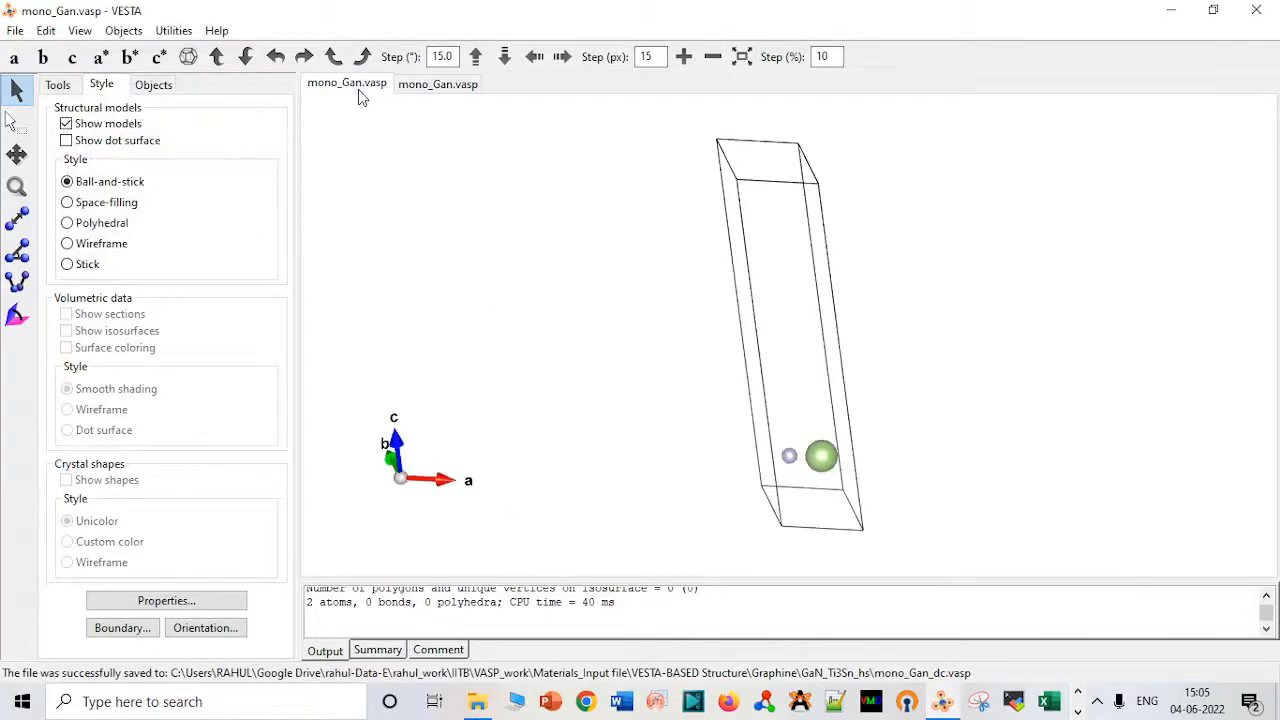
click(428, 84)
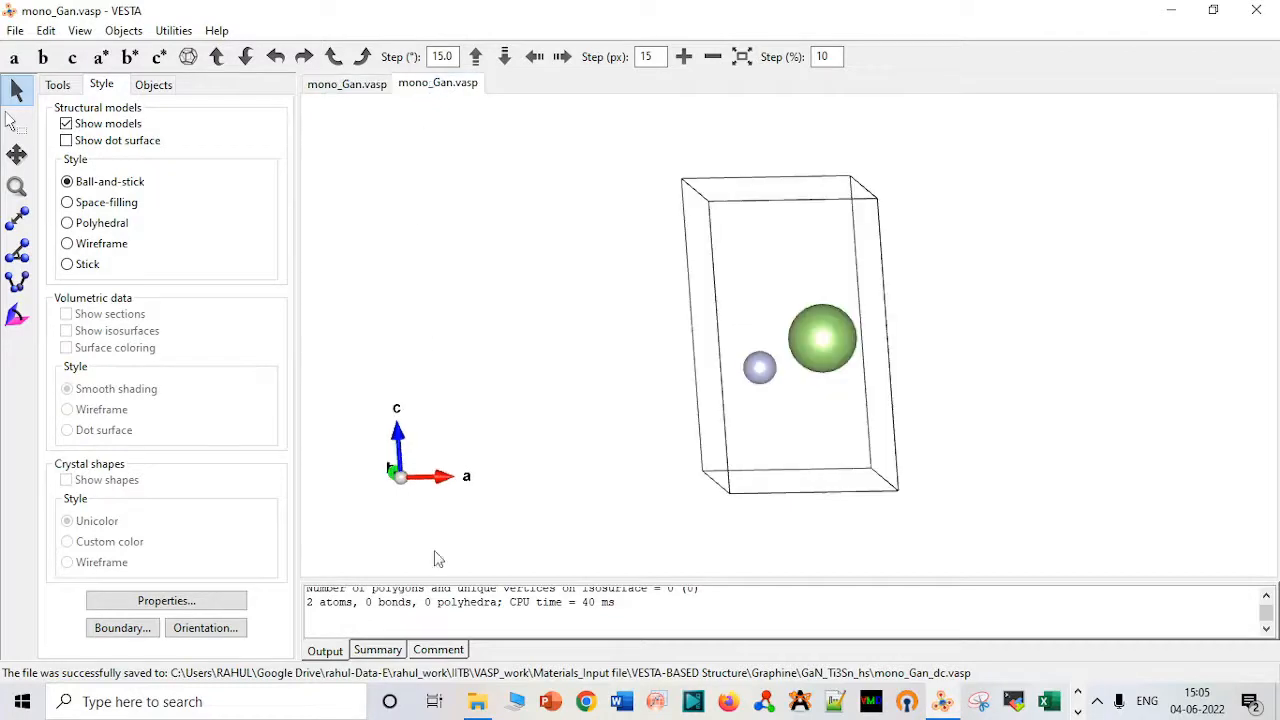
click(478, 702)
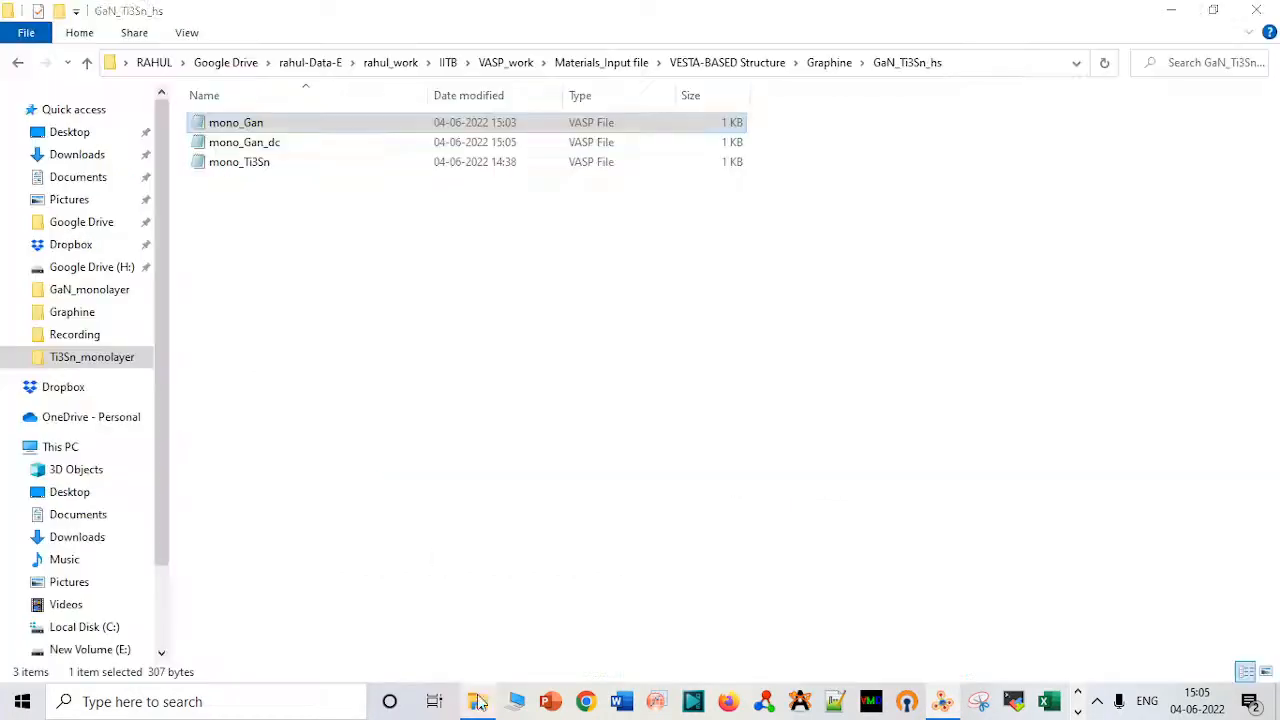
click(307, 163)
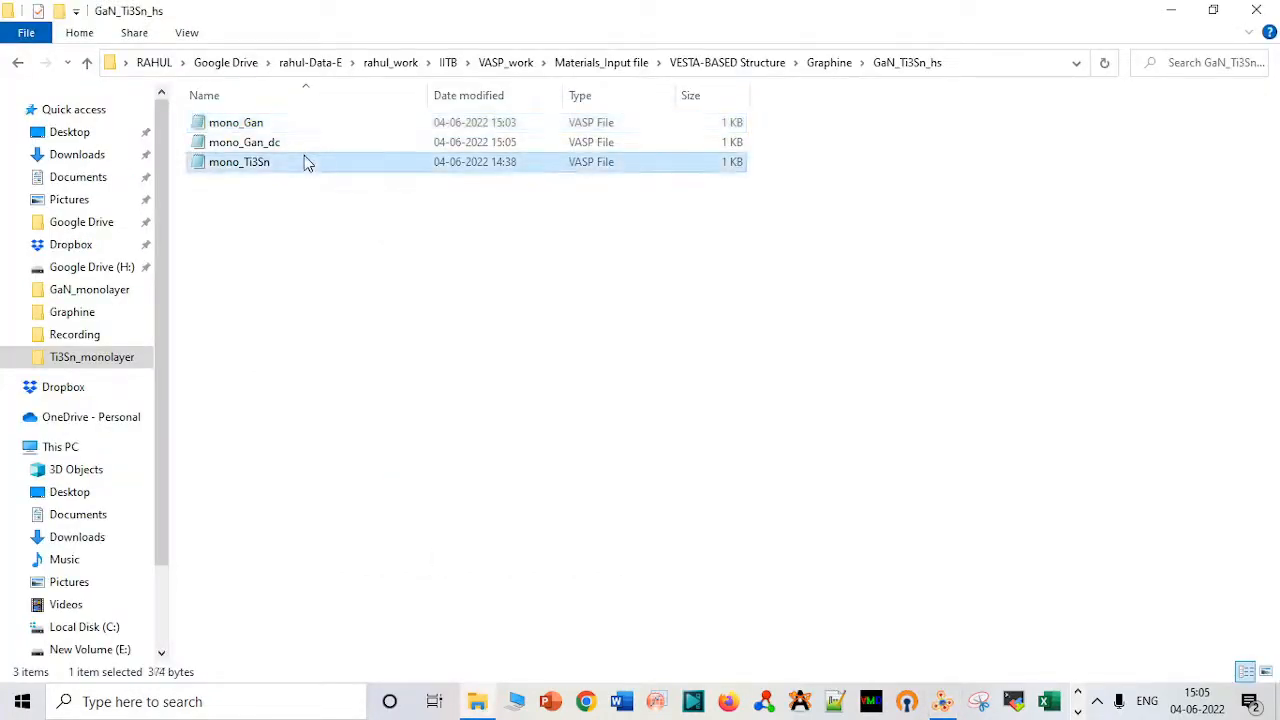
drag(307, 164, 990, 360)
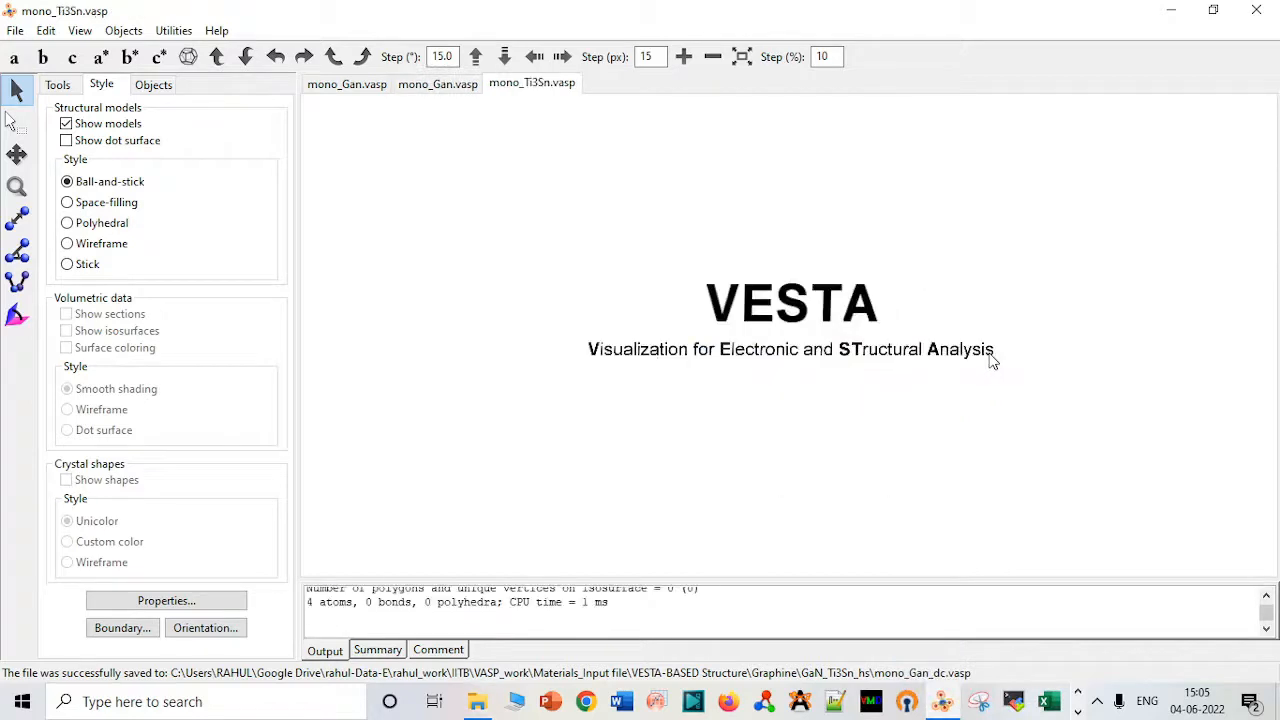
drag(774, 271, 711, 146)
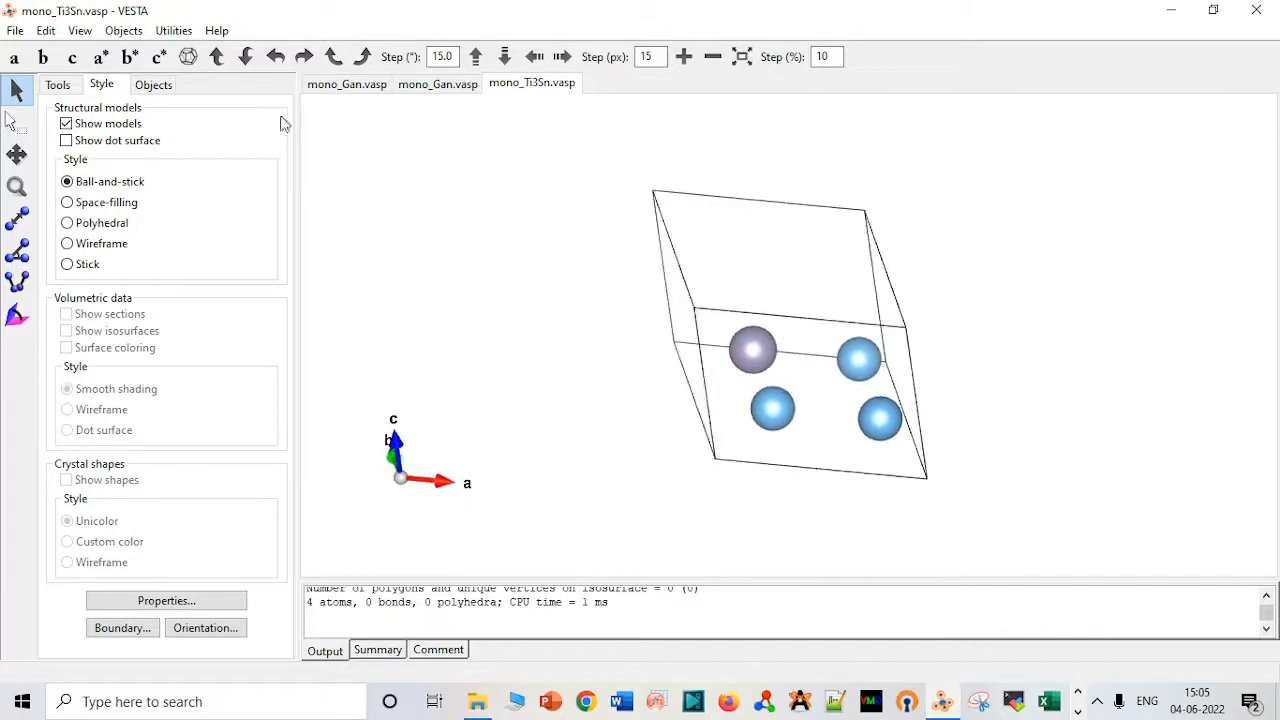
Export the Ti3Sn structure as the VASP file mono_Ti3Sn_dc with fractional coordinates.
click(18, 31)
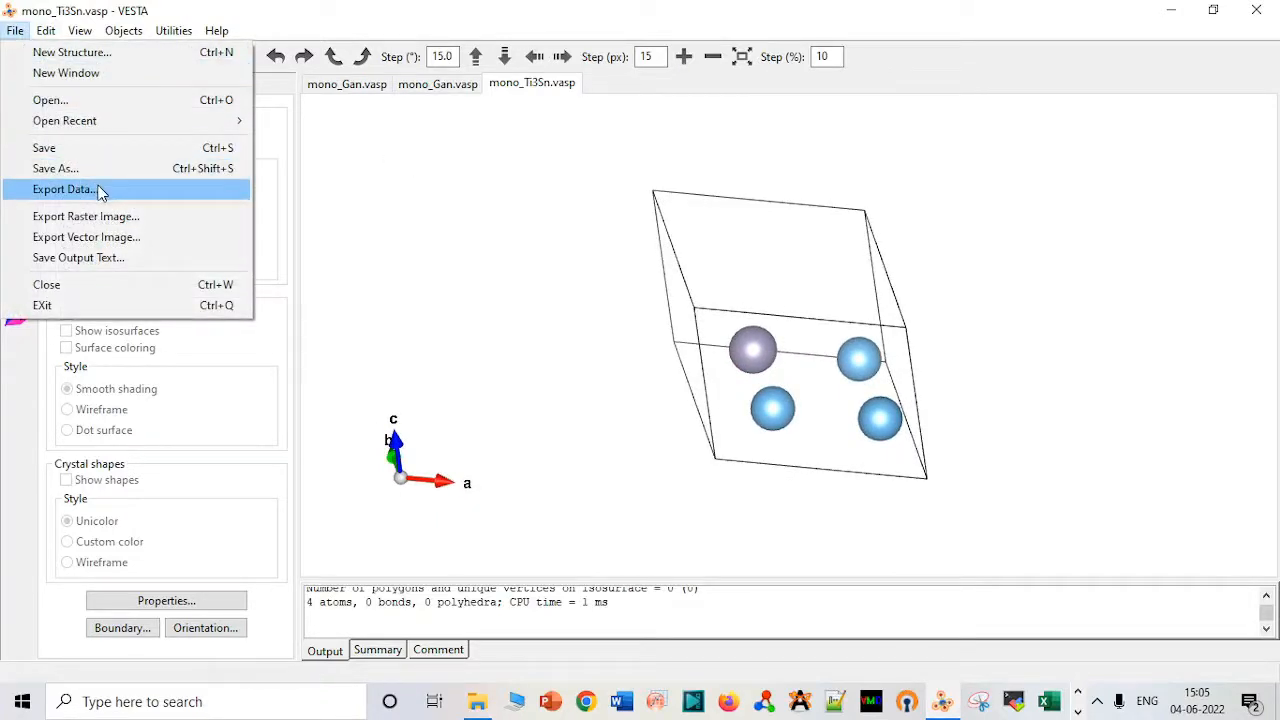
click(100, 190)
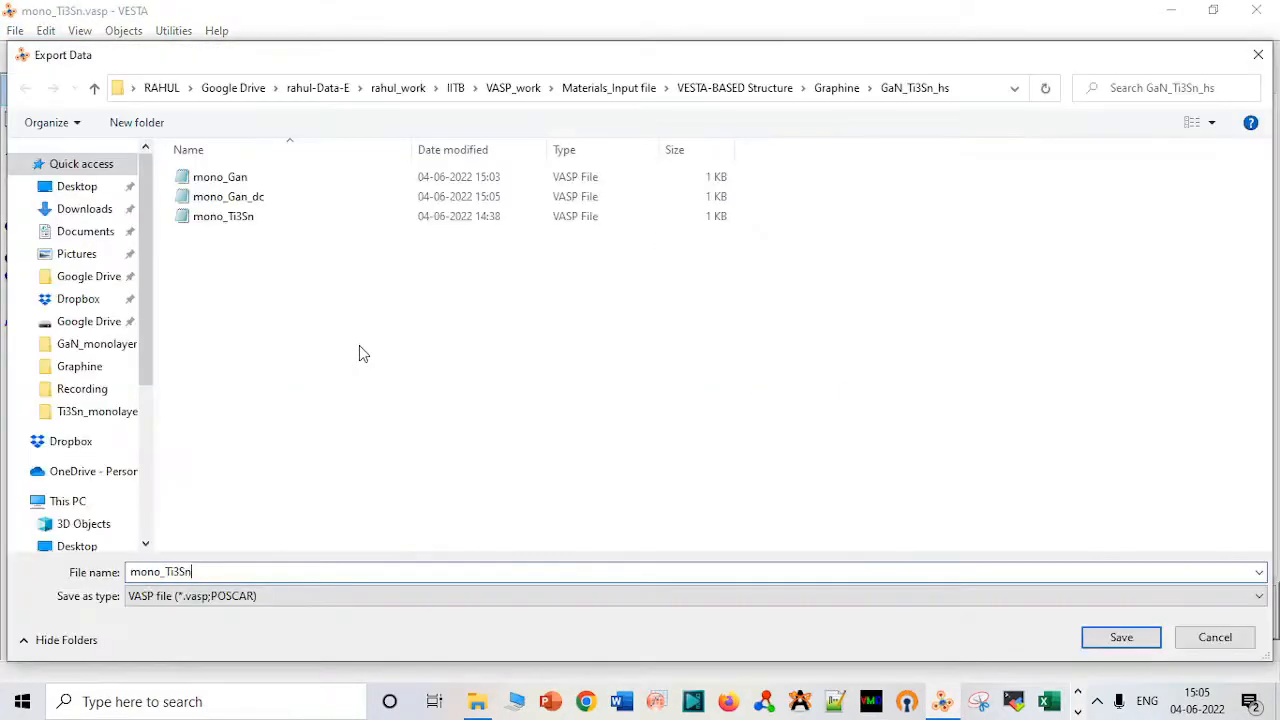
text(_dc)
key(Return)
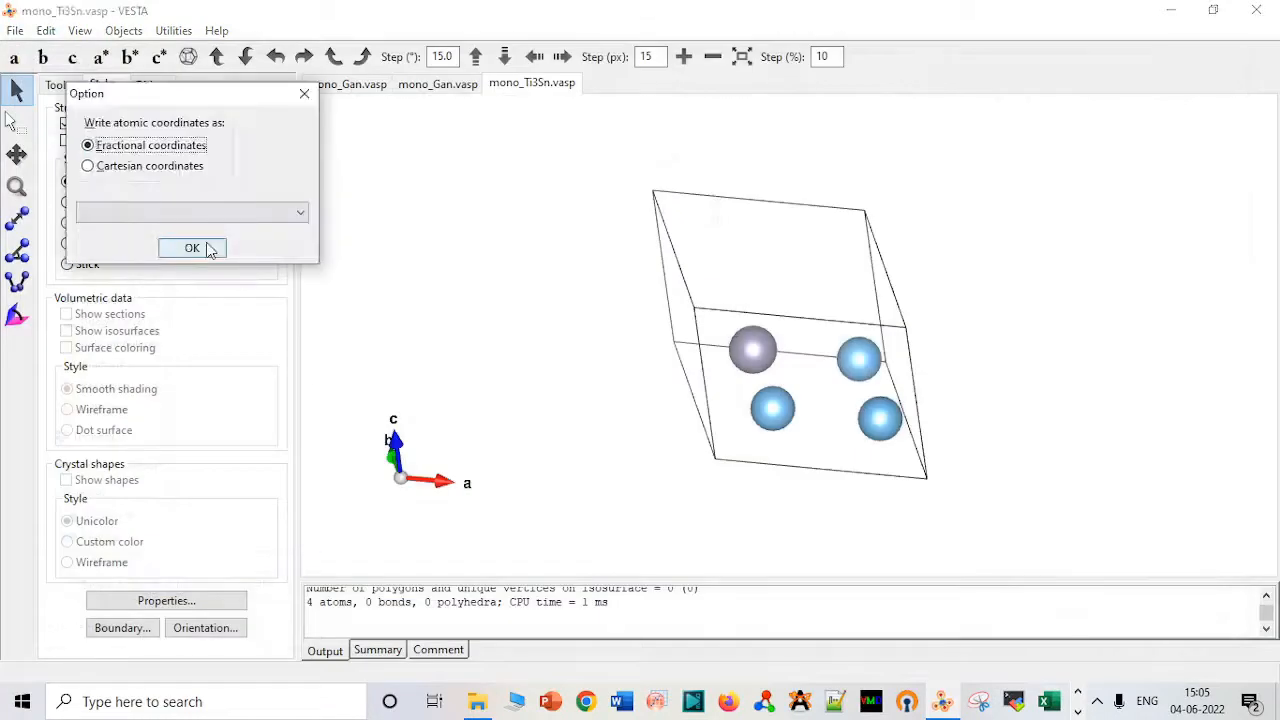
click(203, 250)
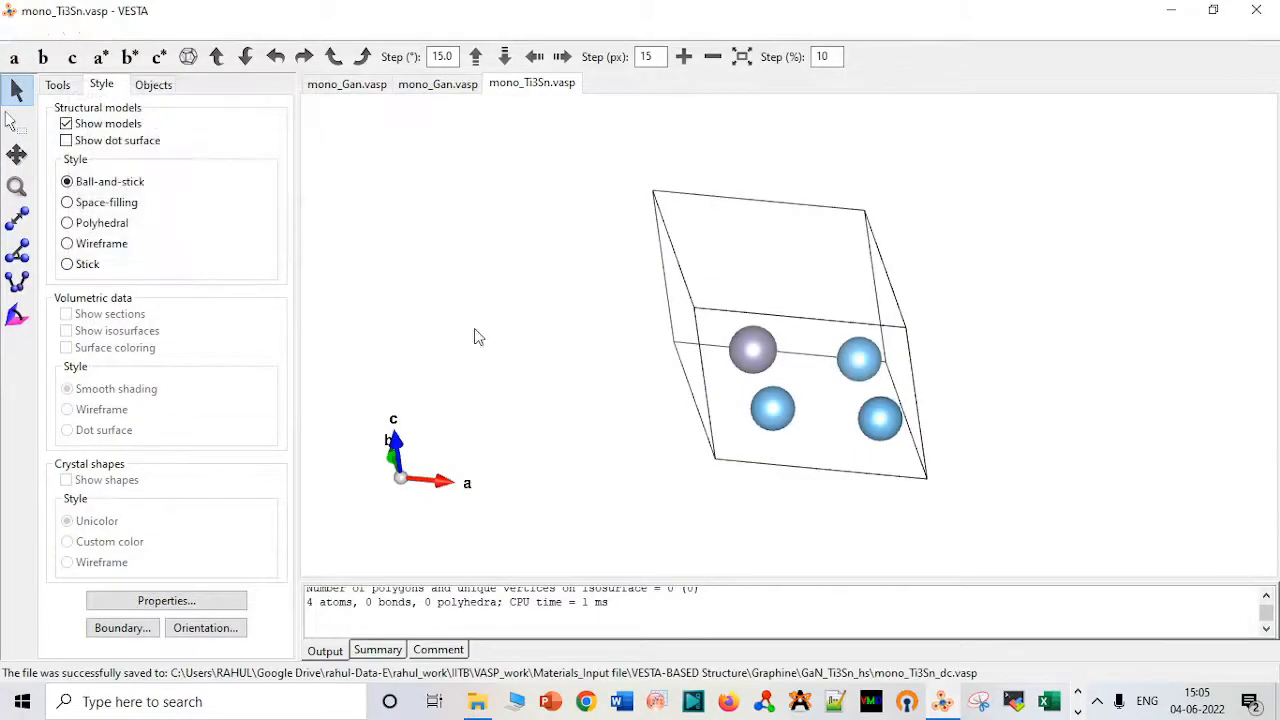
Compare the coordinate formats of mono_Gan_dc and mono_Ti3Sn_dc side by side in Notepad, then close mono_Gan_dc and return to VESTA.
click(477, 701)
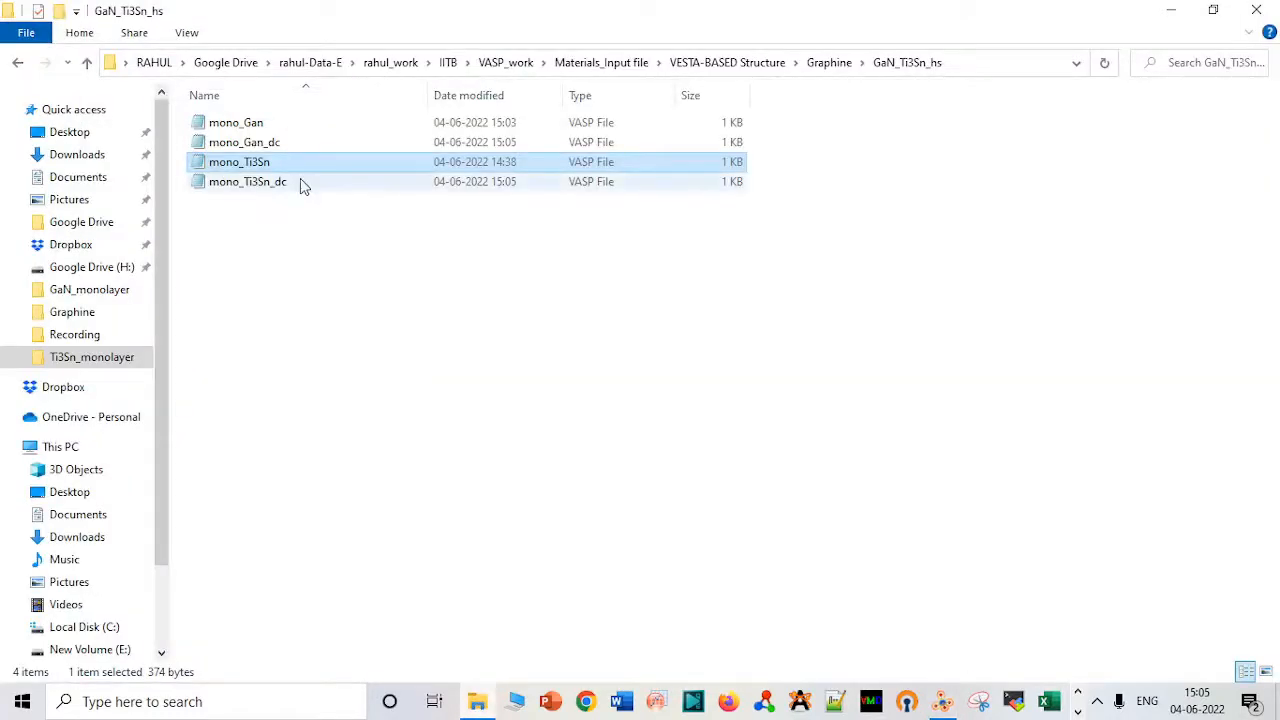
double_click(295, 143)
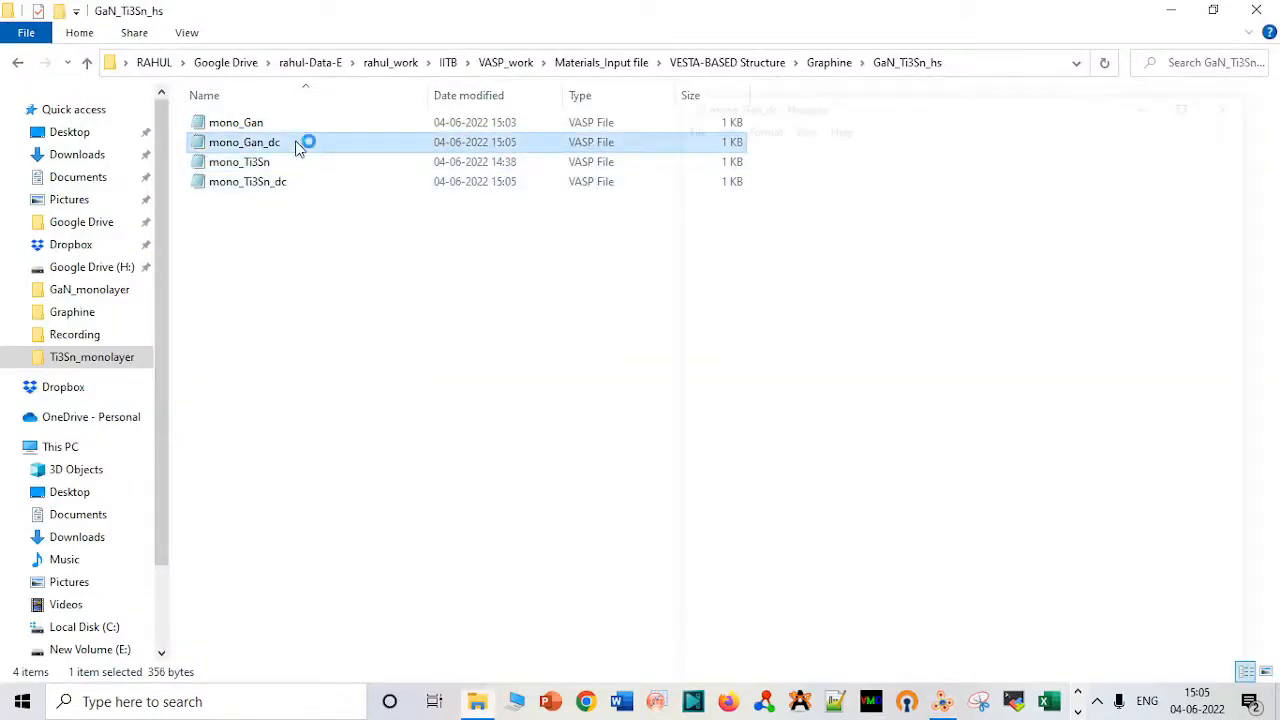
drag(906, 106, 794, 98)
drag(670, 85, 490, 114)
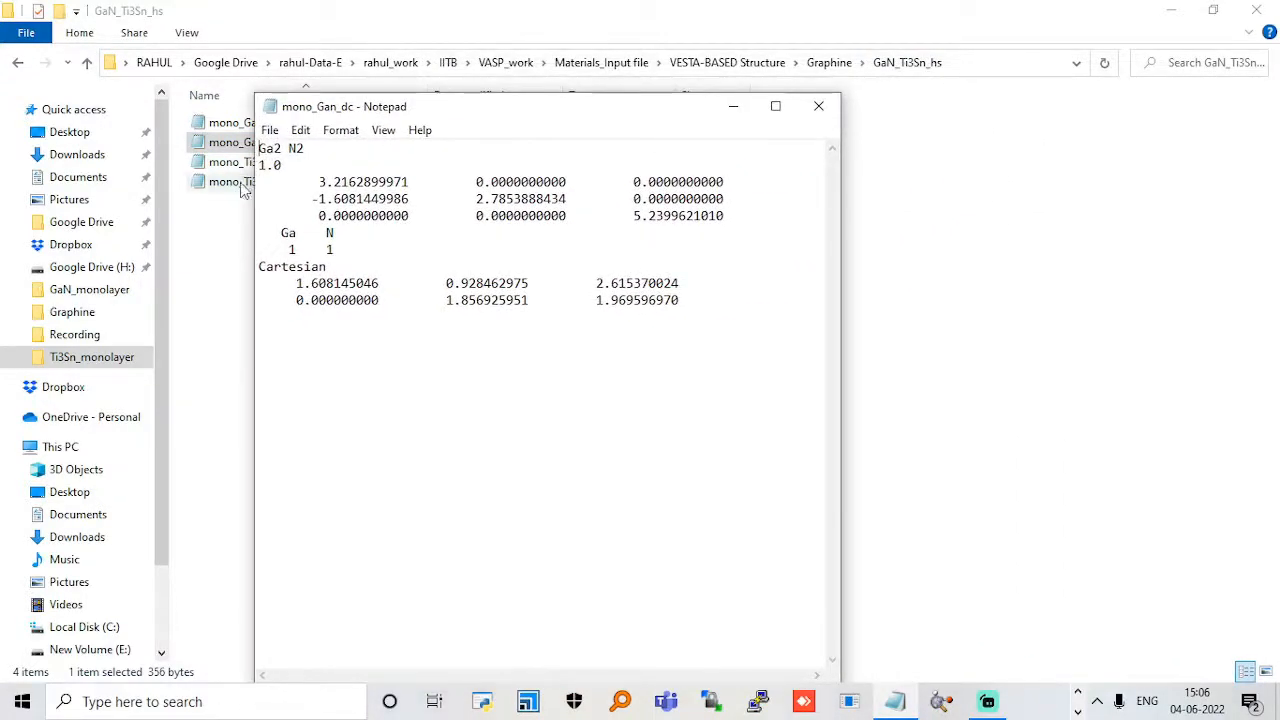
drag(380, 111, 412, 82)
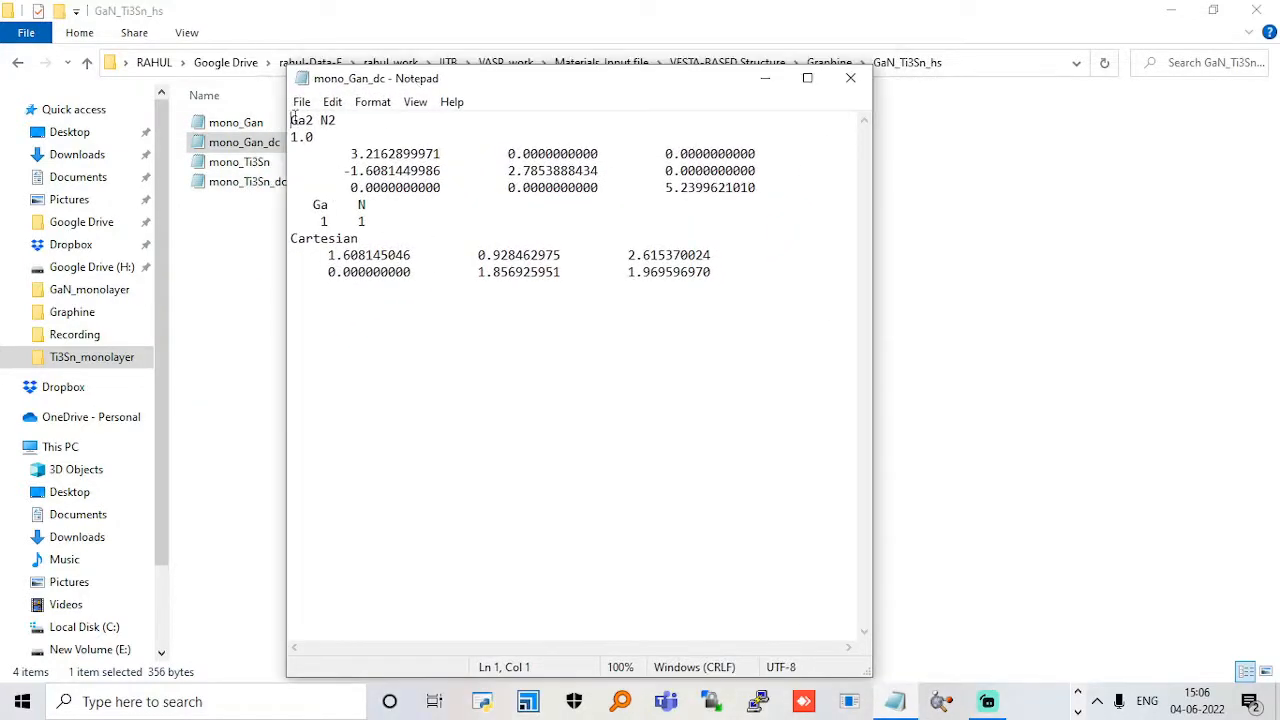
double_click(250, 186)
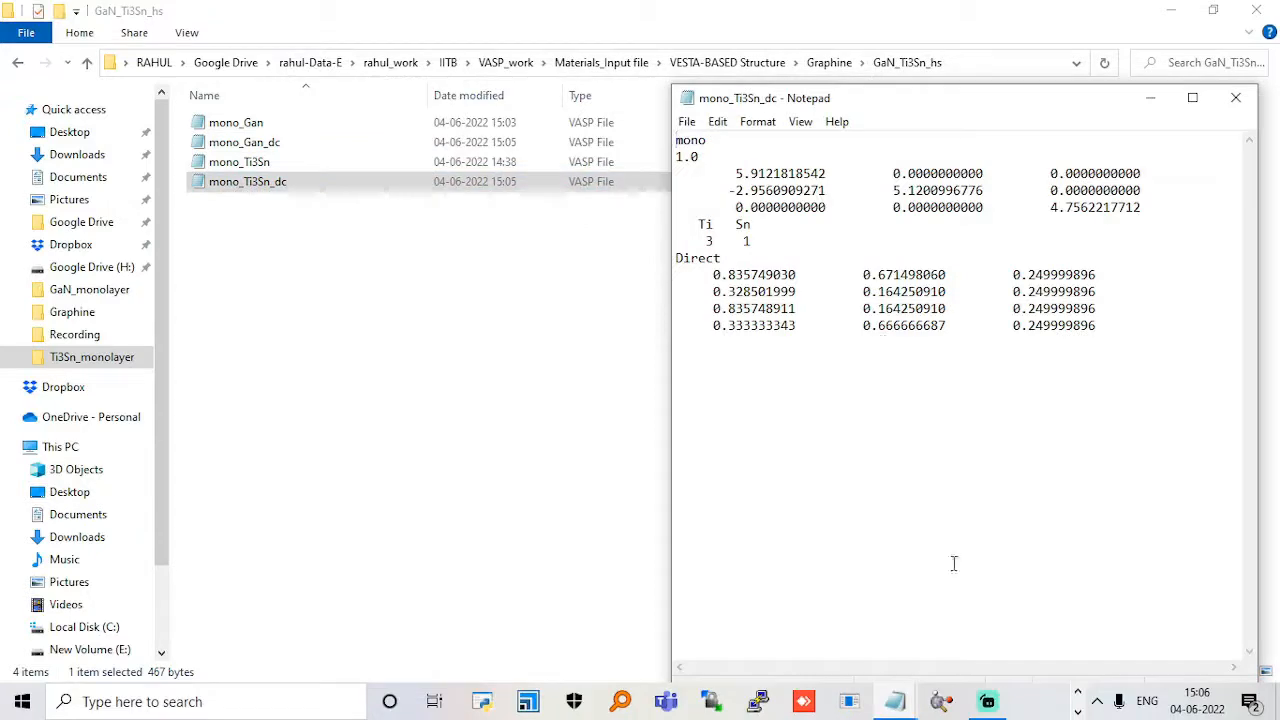
mouse_move(900, 707)
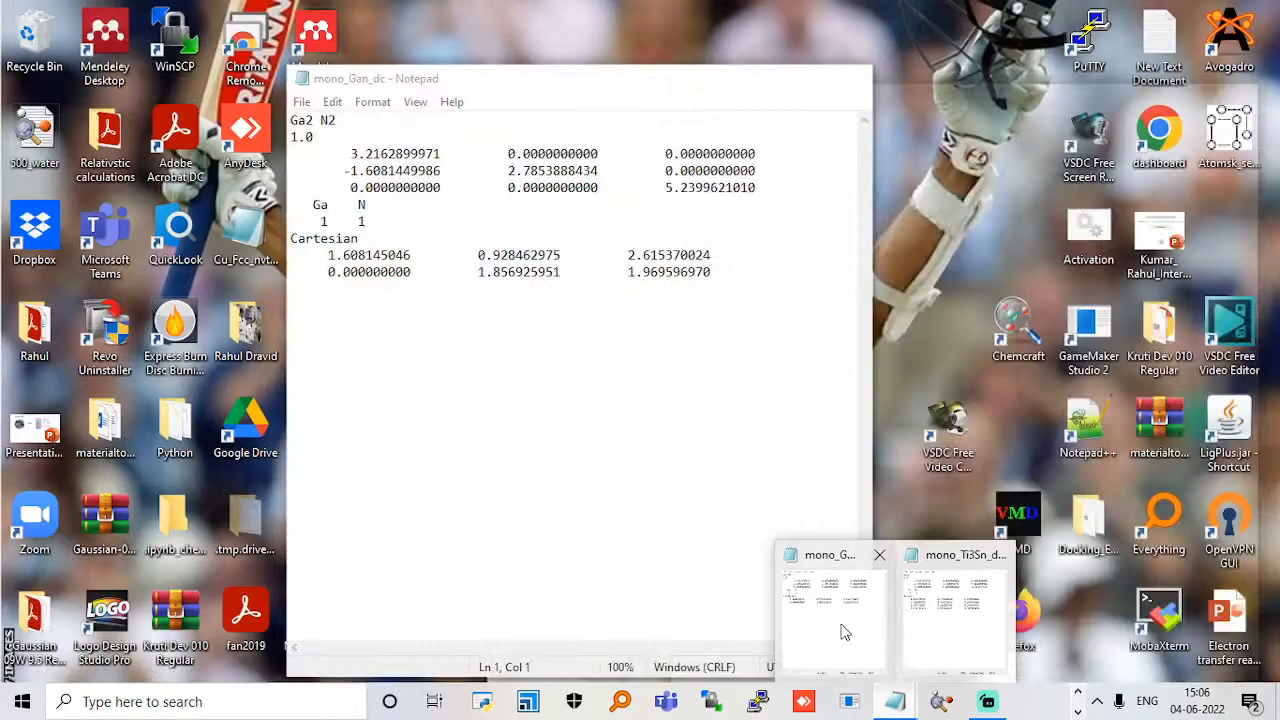
click(845, 632)
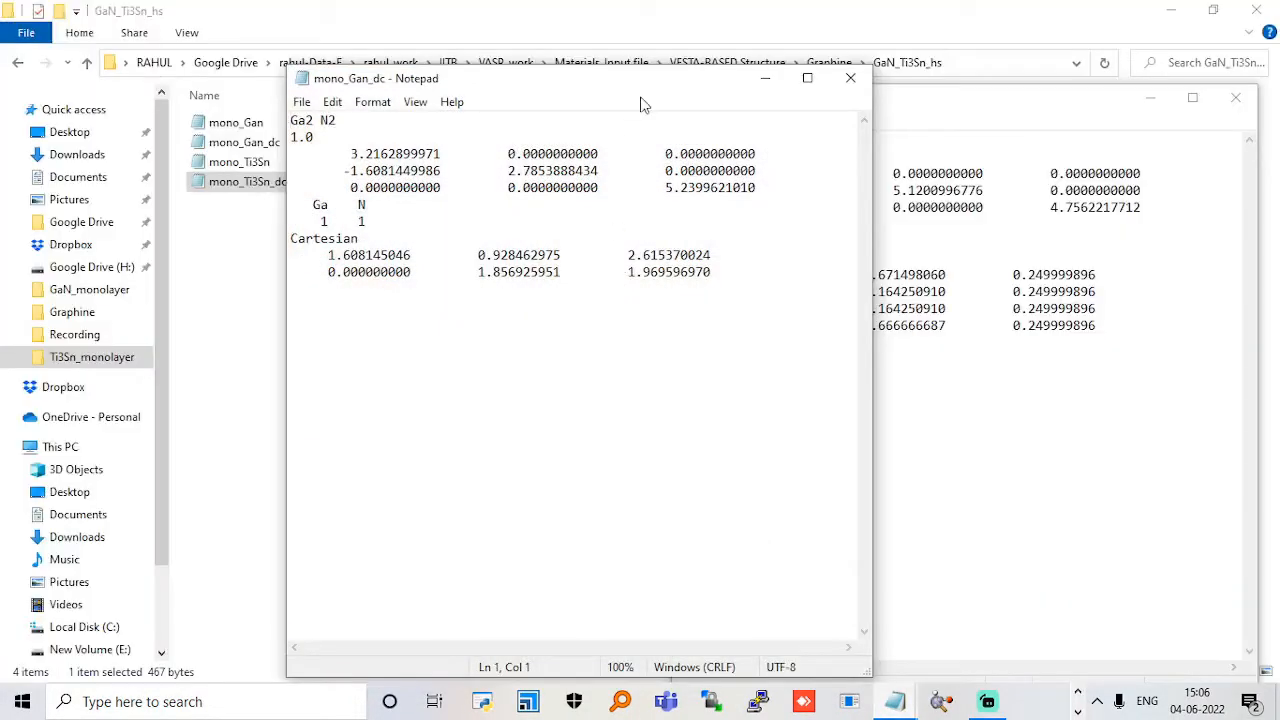
drag(645, 90, 434, 107)
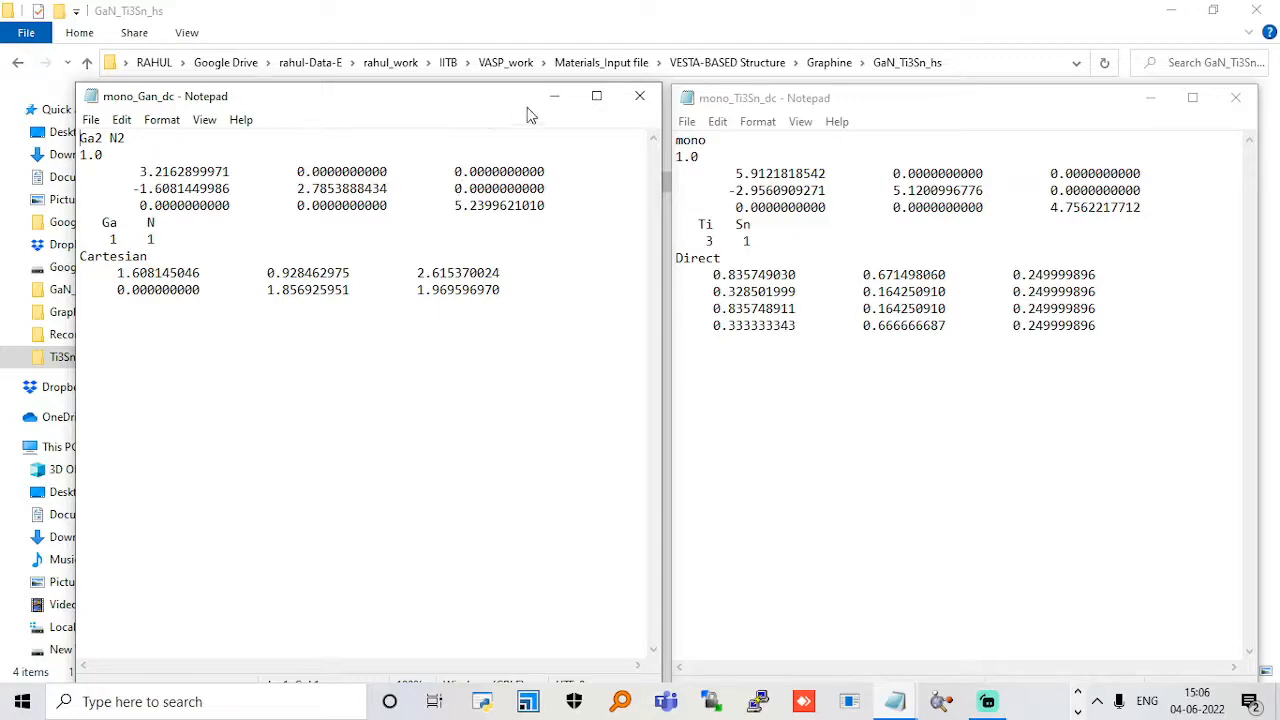
click(639, 97)
click(323, 184)
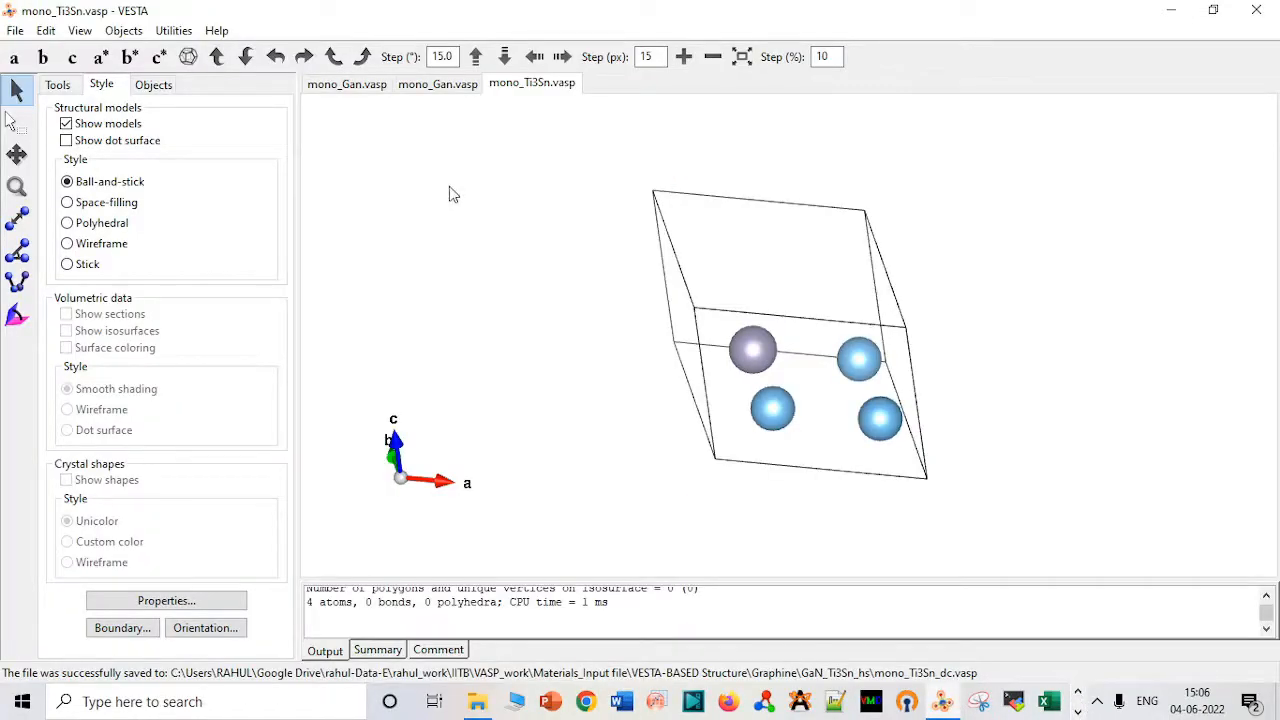
Export the shortened GaN cell again with fractional coordinates, replacing the existing VASP file mono_Gan_dc.
click(428, 88)
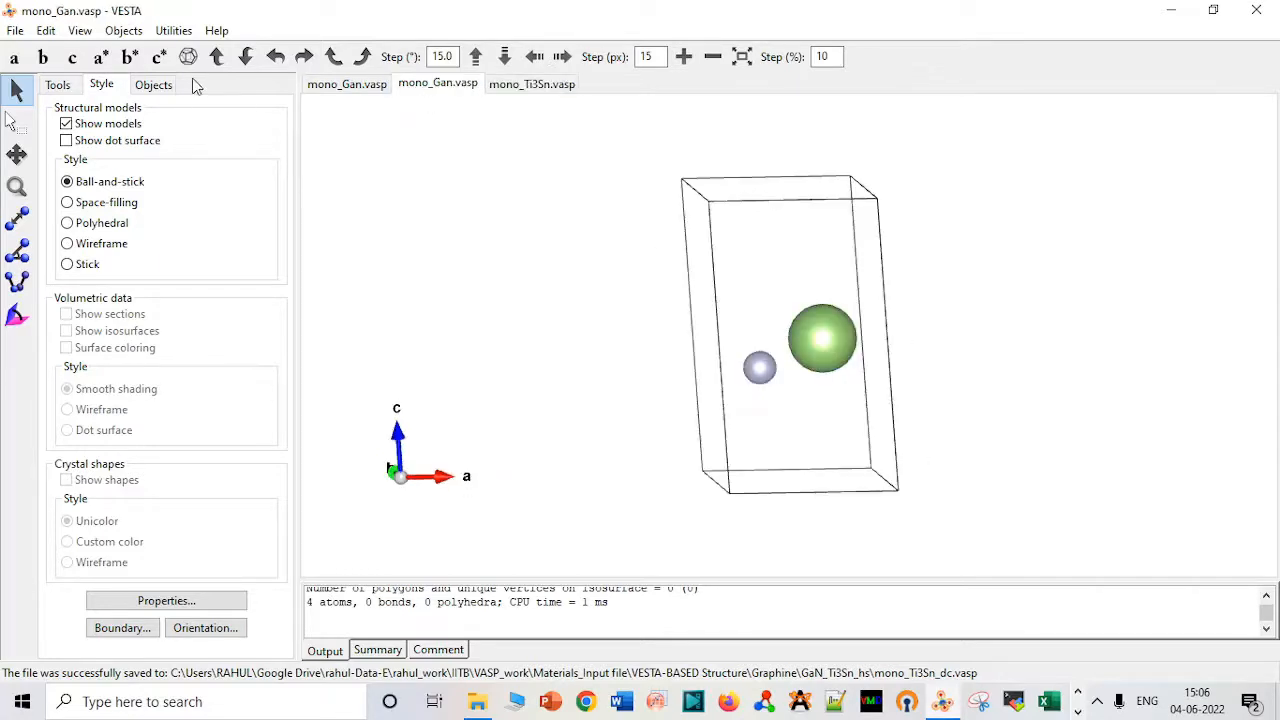
click(15, 30)
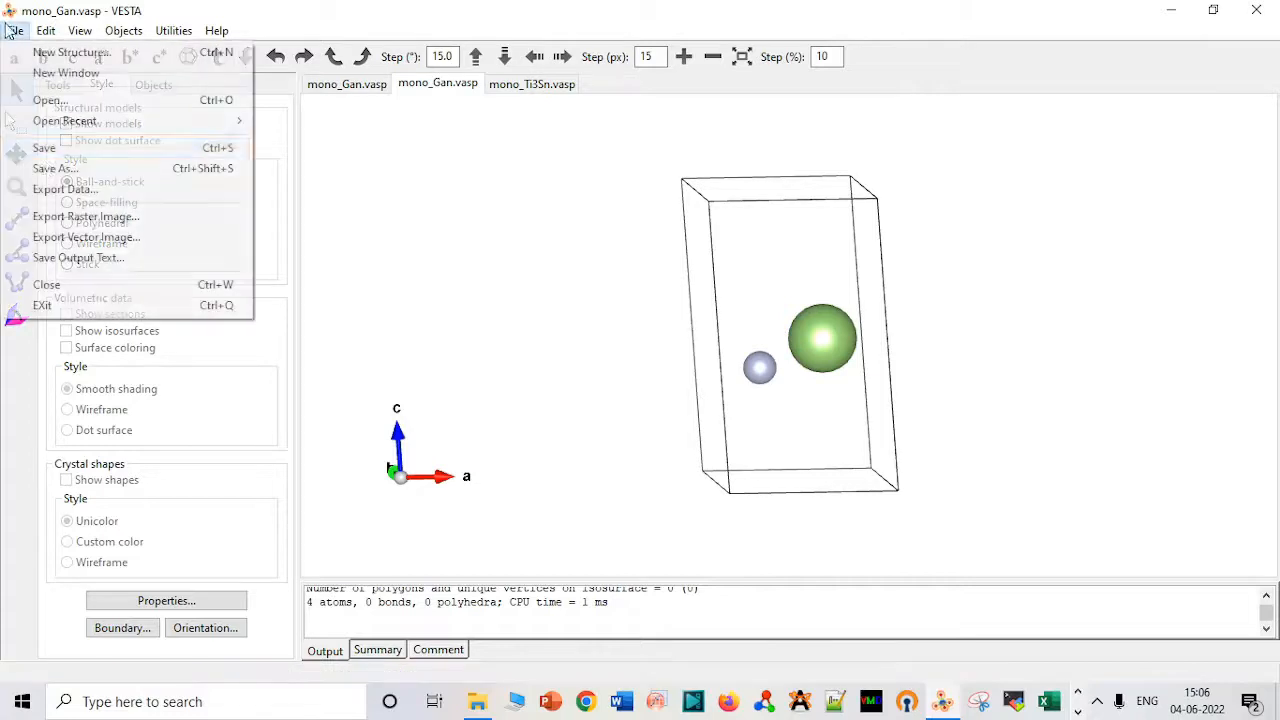
click(86, 190)
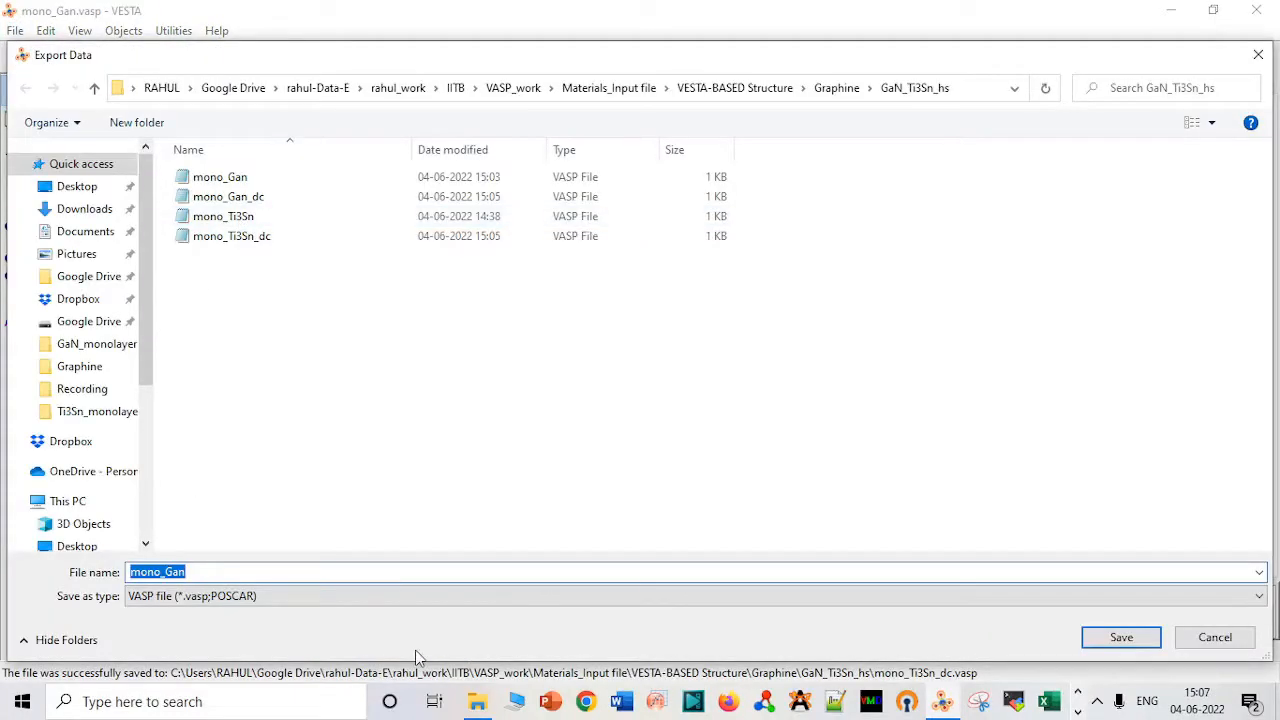
click(323, 199)
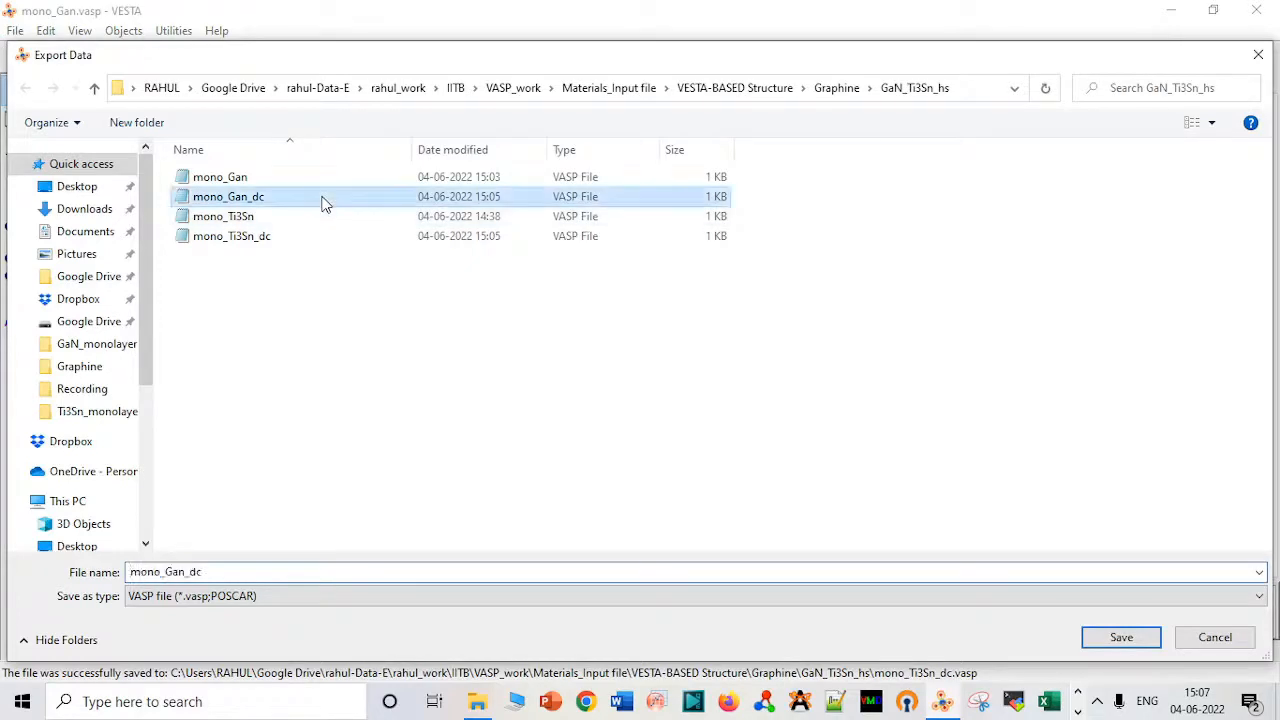
click(1088, 644)
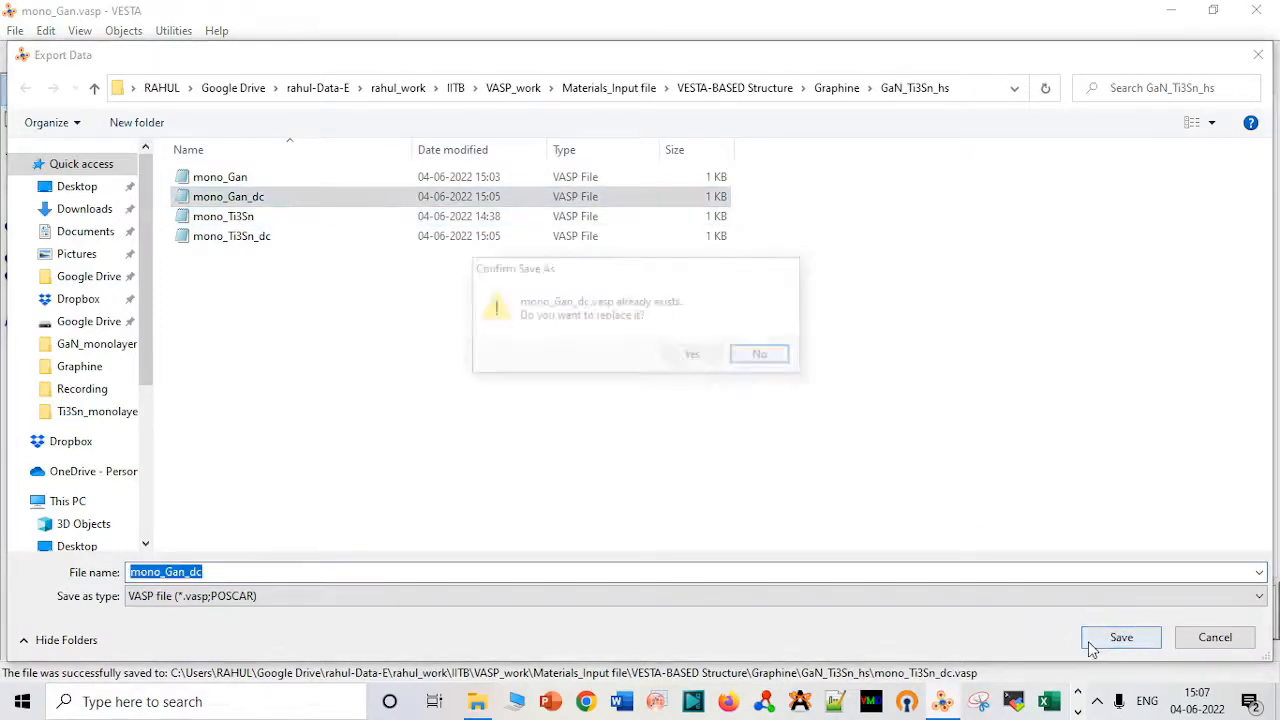
click(705, 365)
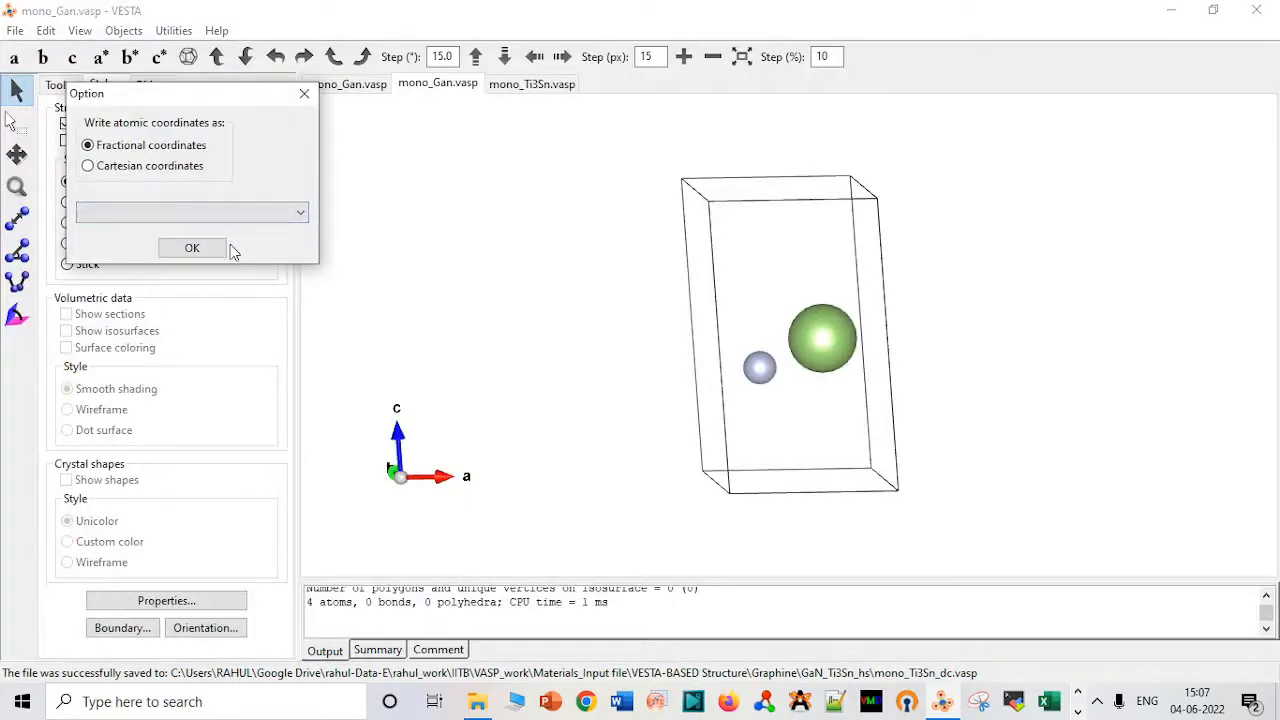
click(195, 248)
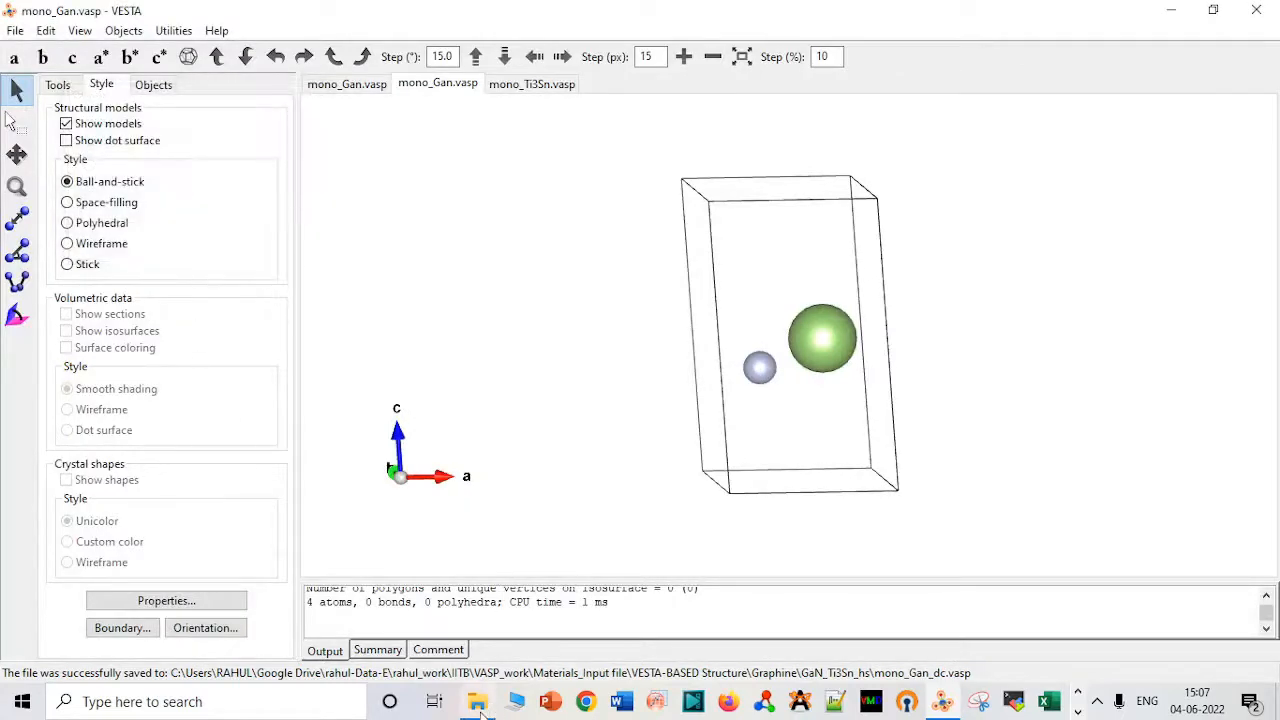
Check the coordinate format of the re-exported mono_Gan_dc file in Notepad, then close it.
click(477, 701)
double_click(336, 143)
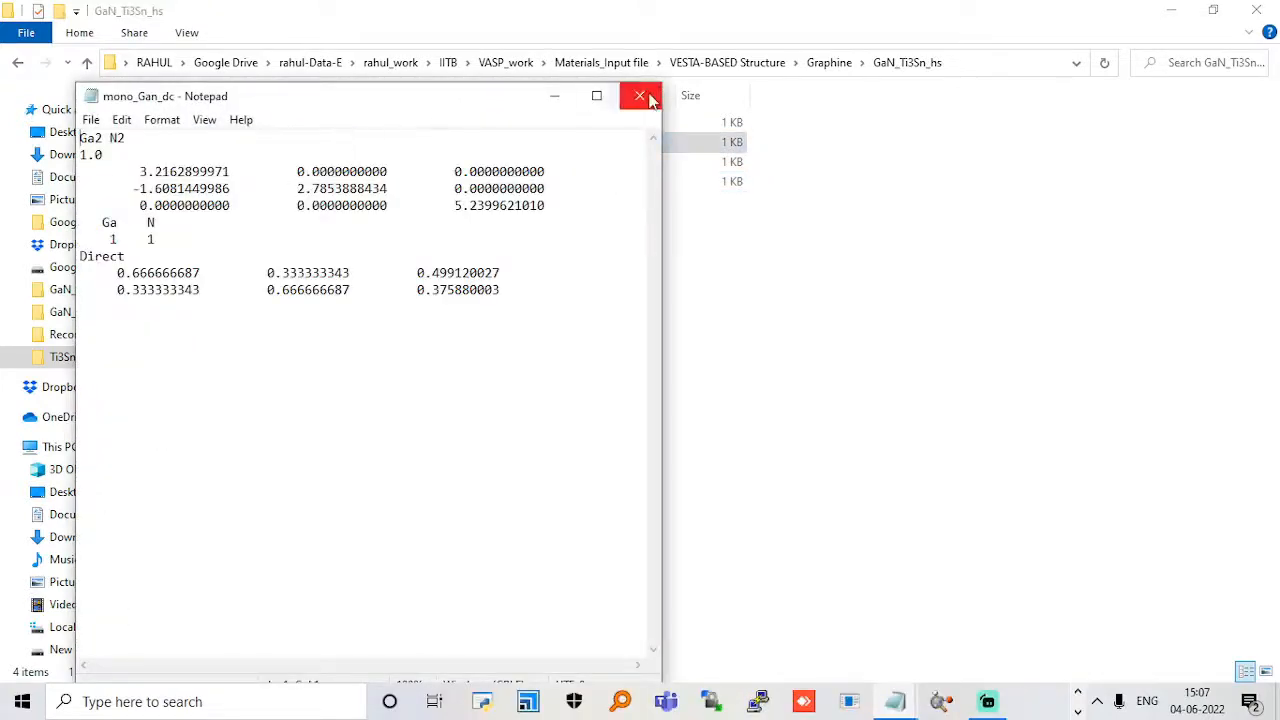
click(641, 96)
Compare the lattice vectors and direct coordinates of mono_Ti3Sn_dc and mono_Gan_dc side by side in Notepad, then close both files.
double_click(348, 184)
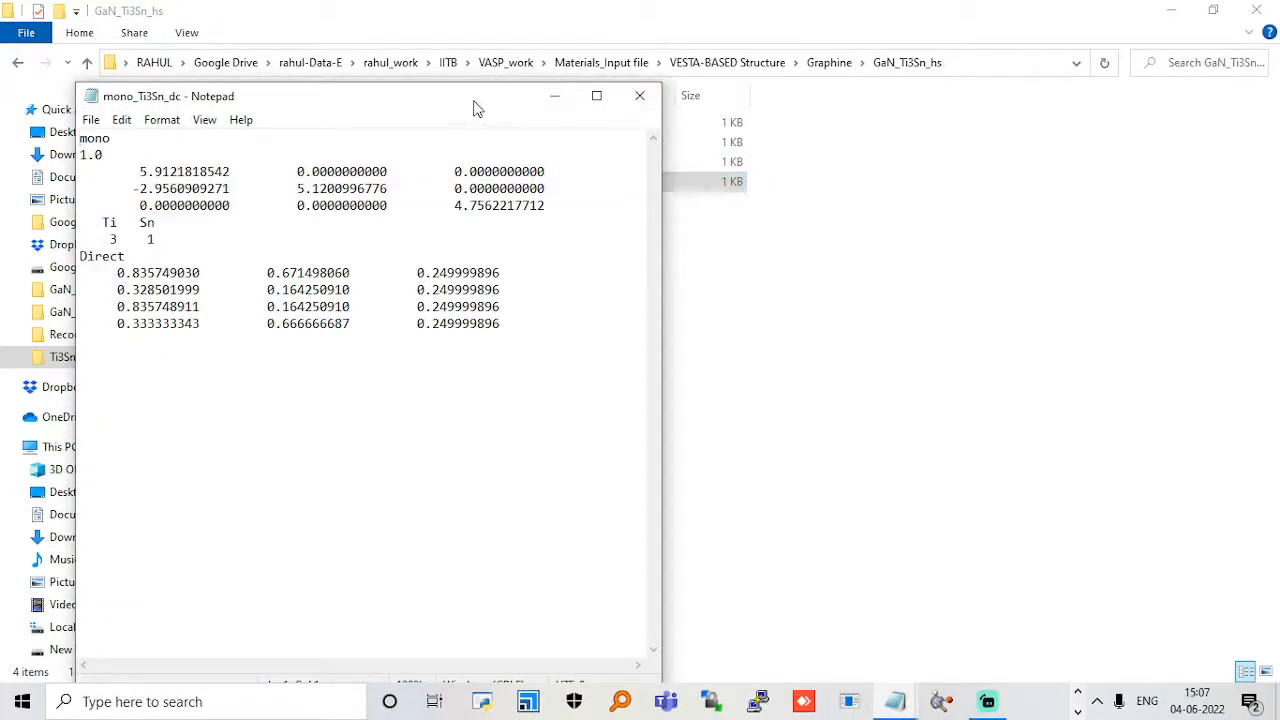
drag(471, 105, 980, 189)
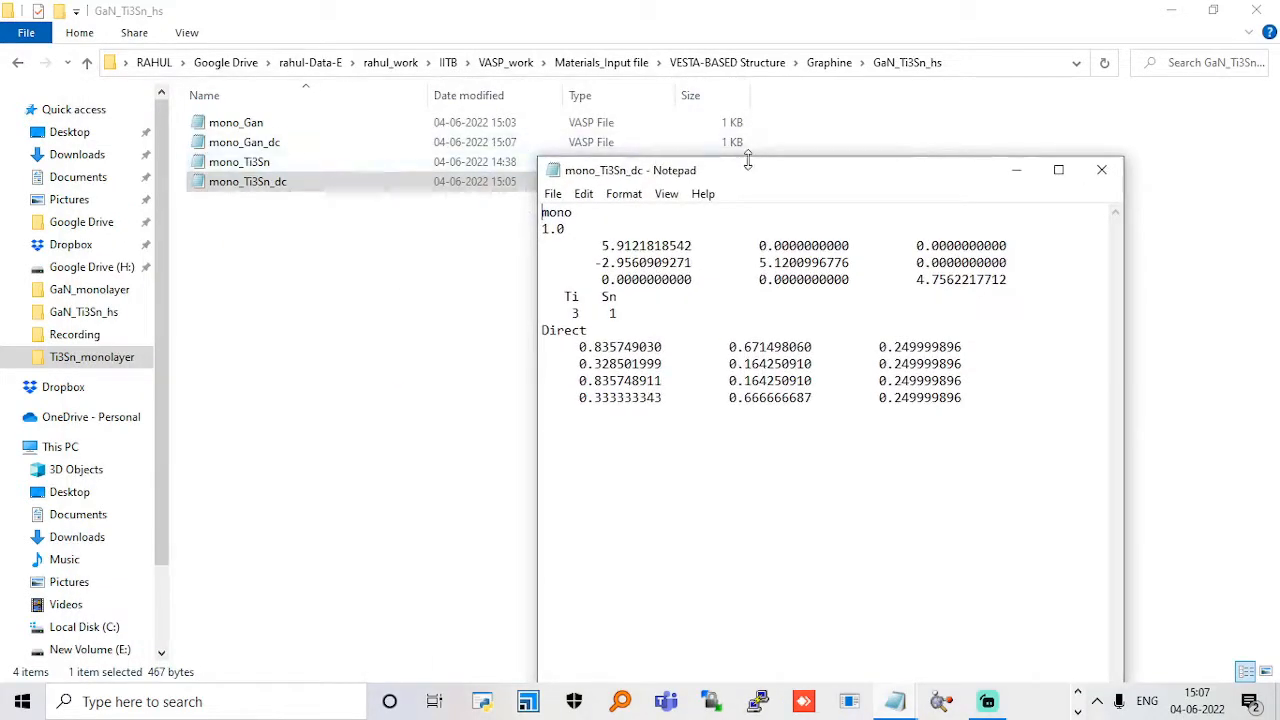
drag(748, 178, 788, 108)
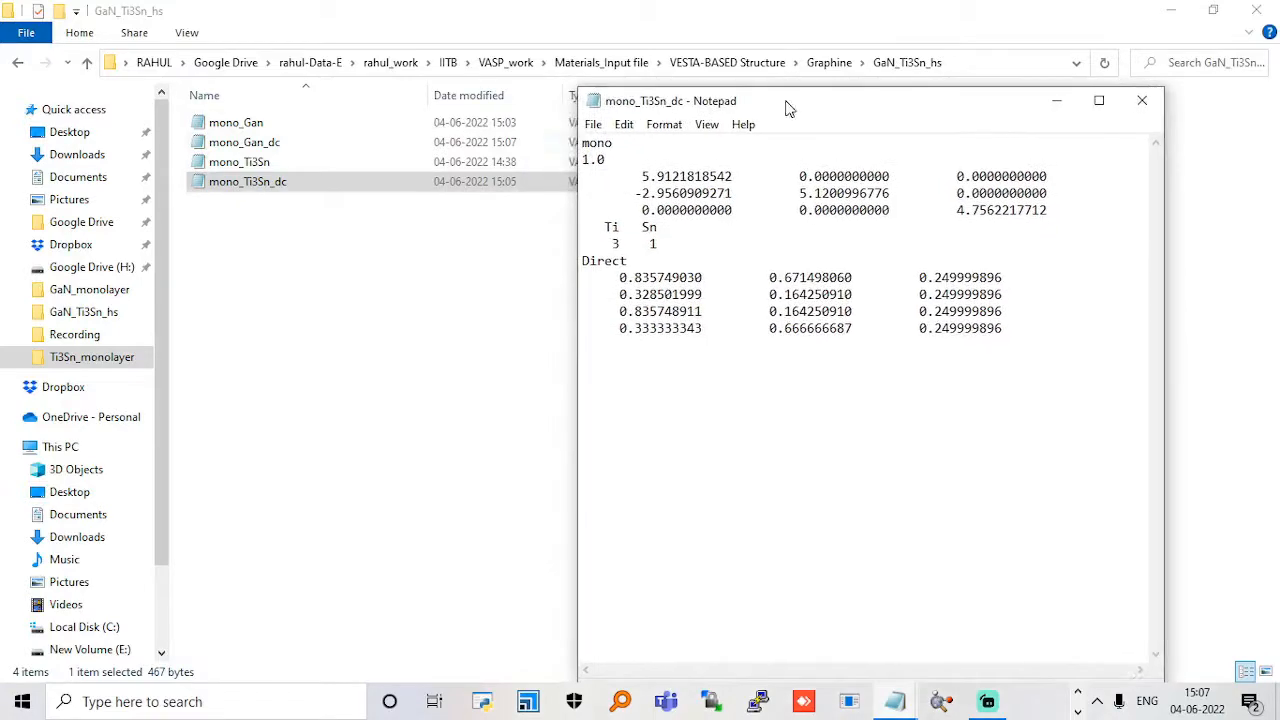
click(280, 147)
double_click(276, 140)
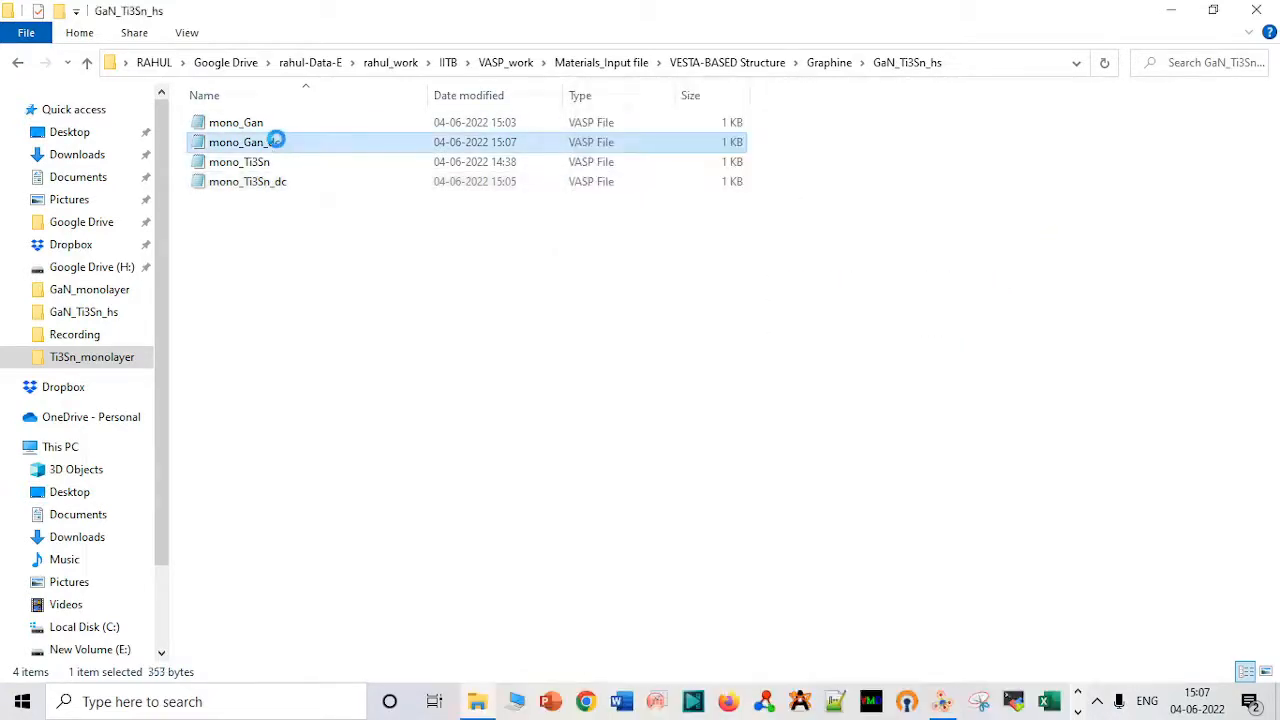
mouse_move(895, 701)
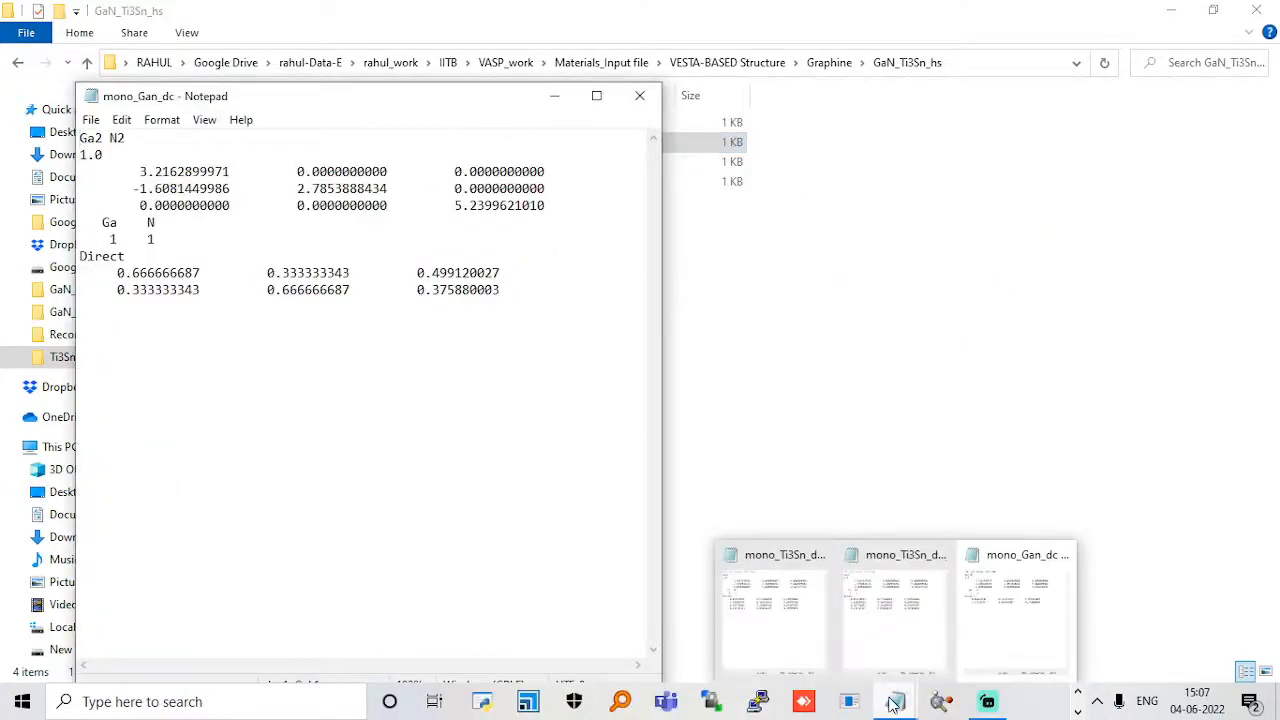
mouse_move(958, 630)
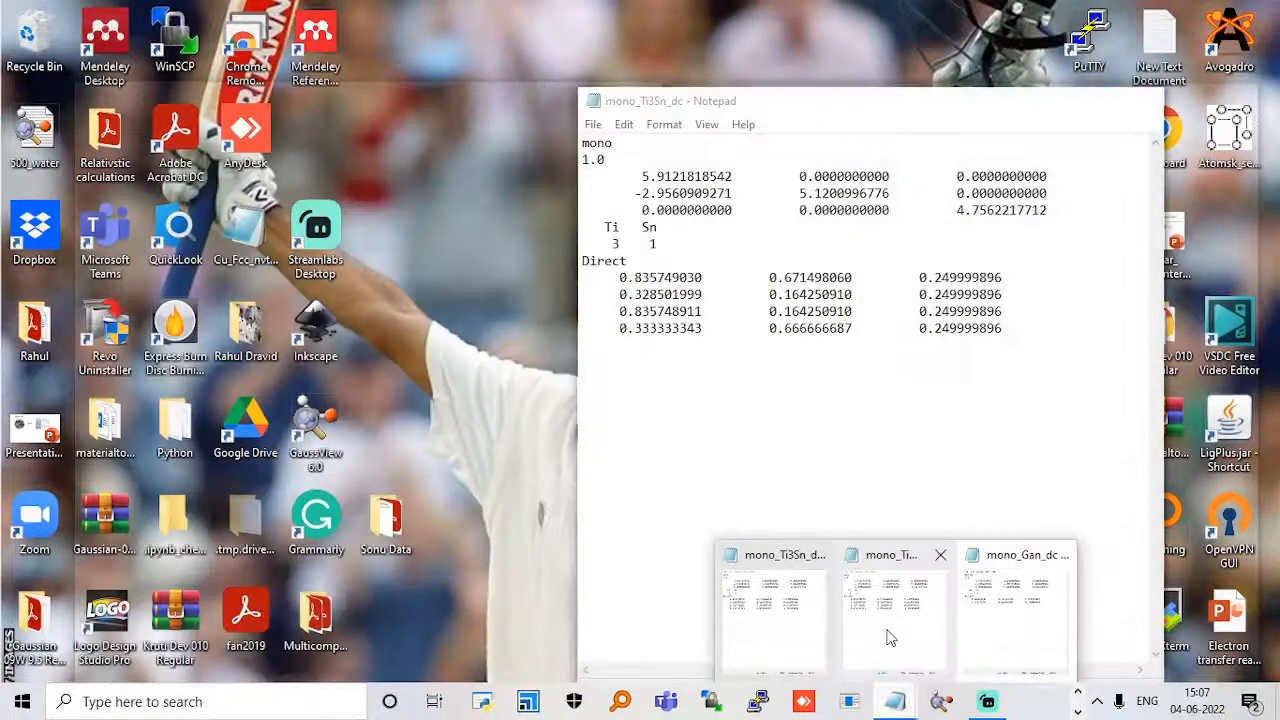
click(886, 634)
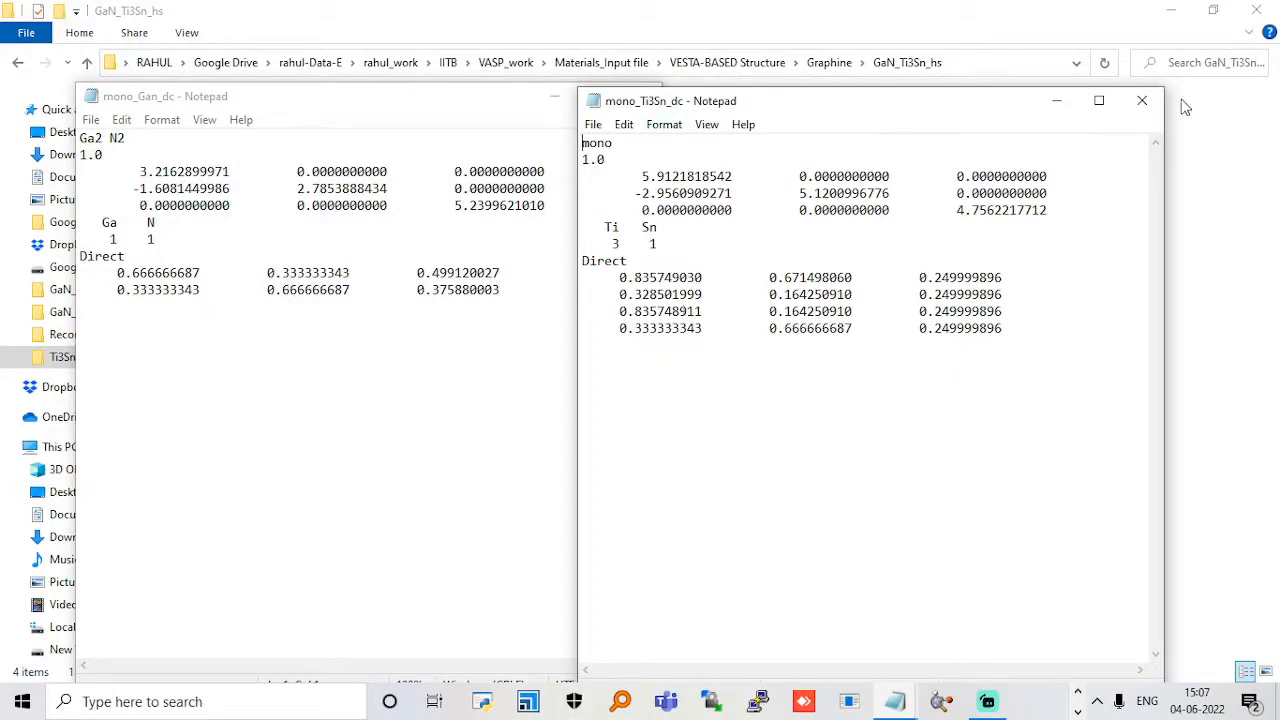
click(1142, 100)
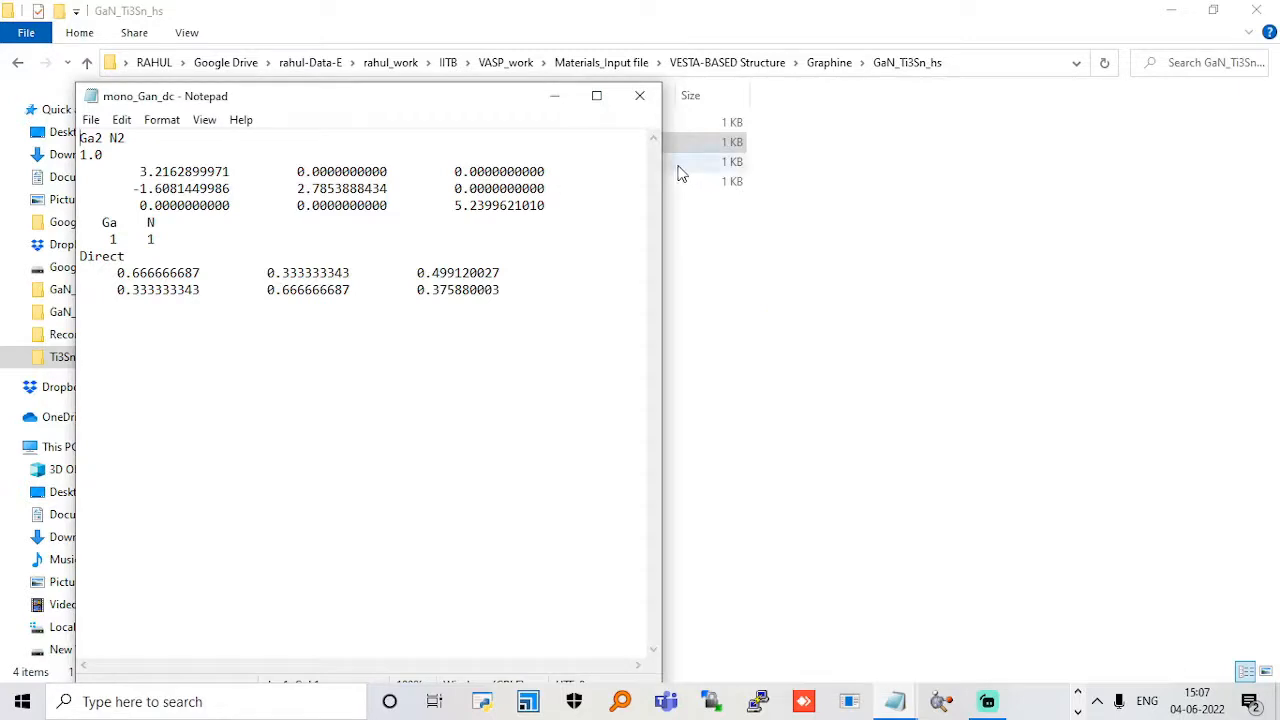
click(640, 95)
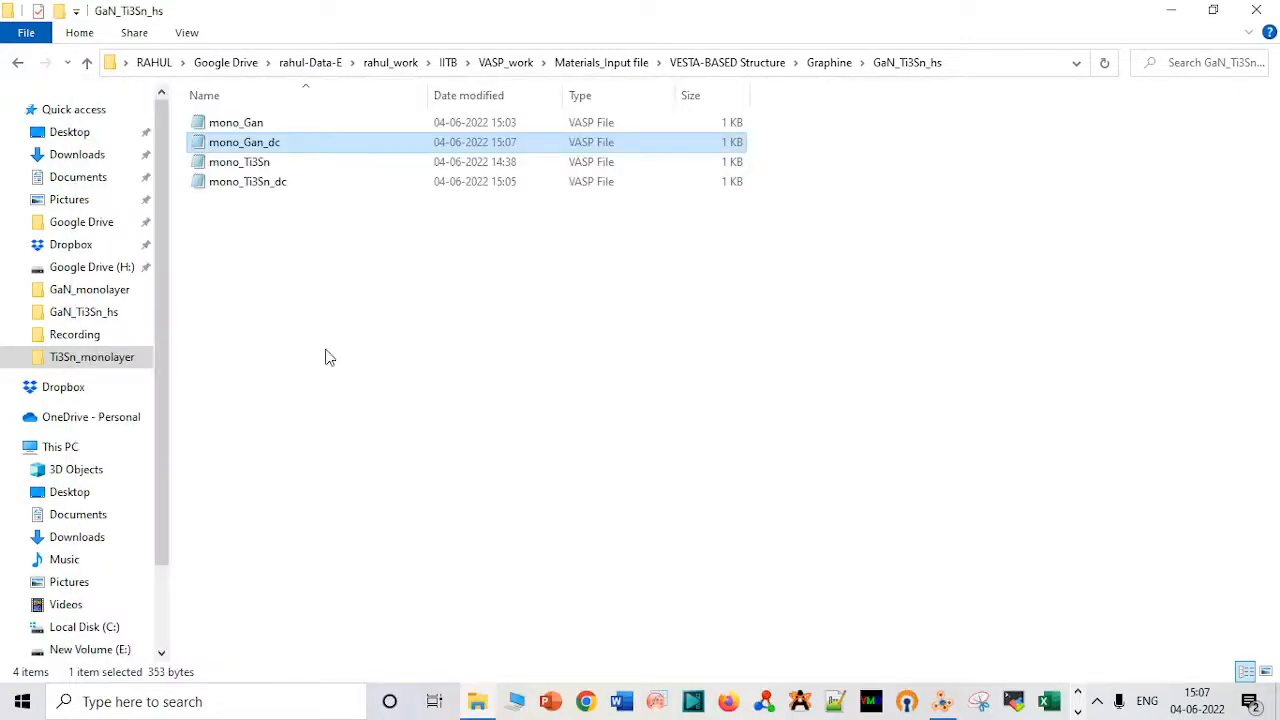
Duplicate the mono_Ti3Sn_dc file in the GaN_Ti3Sn_hs folder and rename the copy as hs.
click(313, 184)
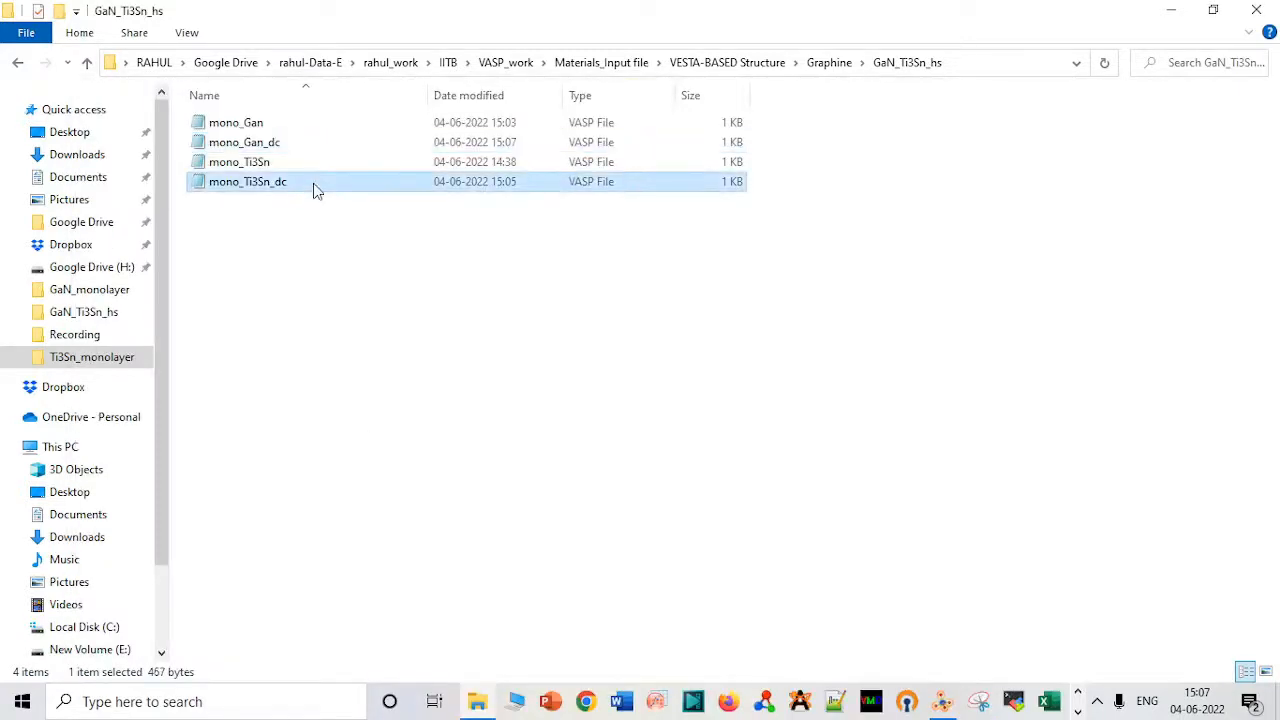
key(ctrl+v)
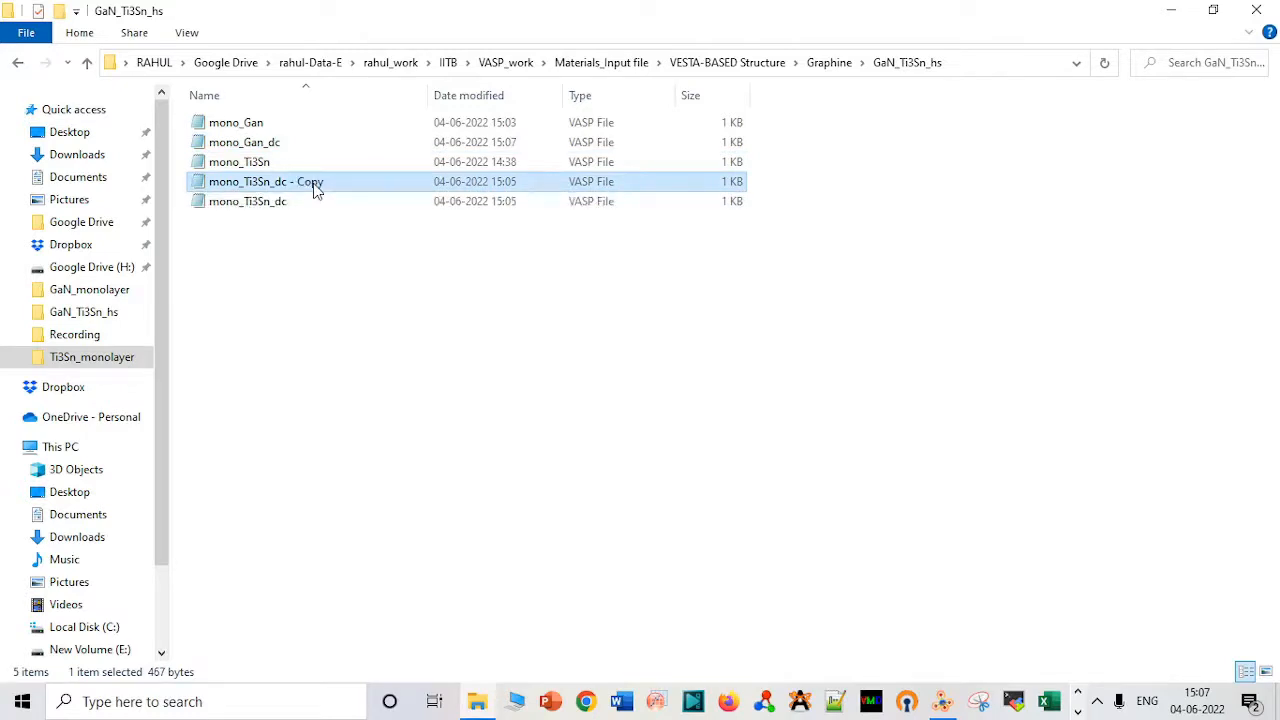
key(F2)
text(g)
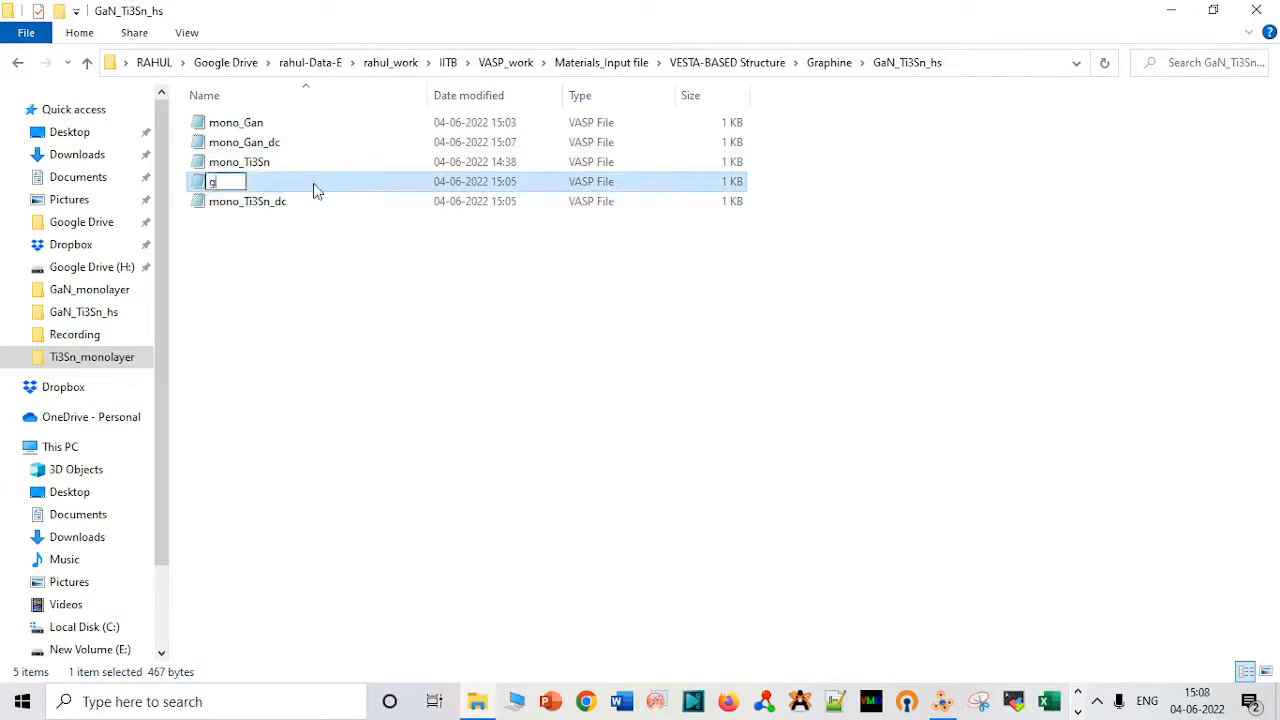
key(BackSpace)
text(hs)
key(Return)
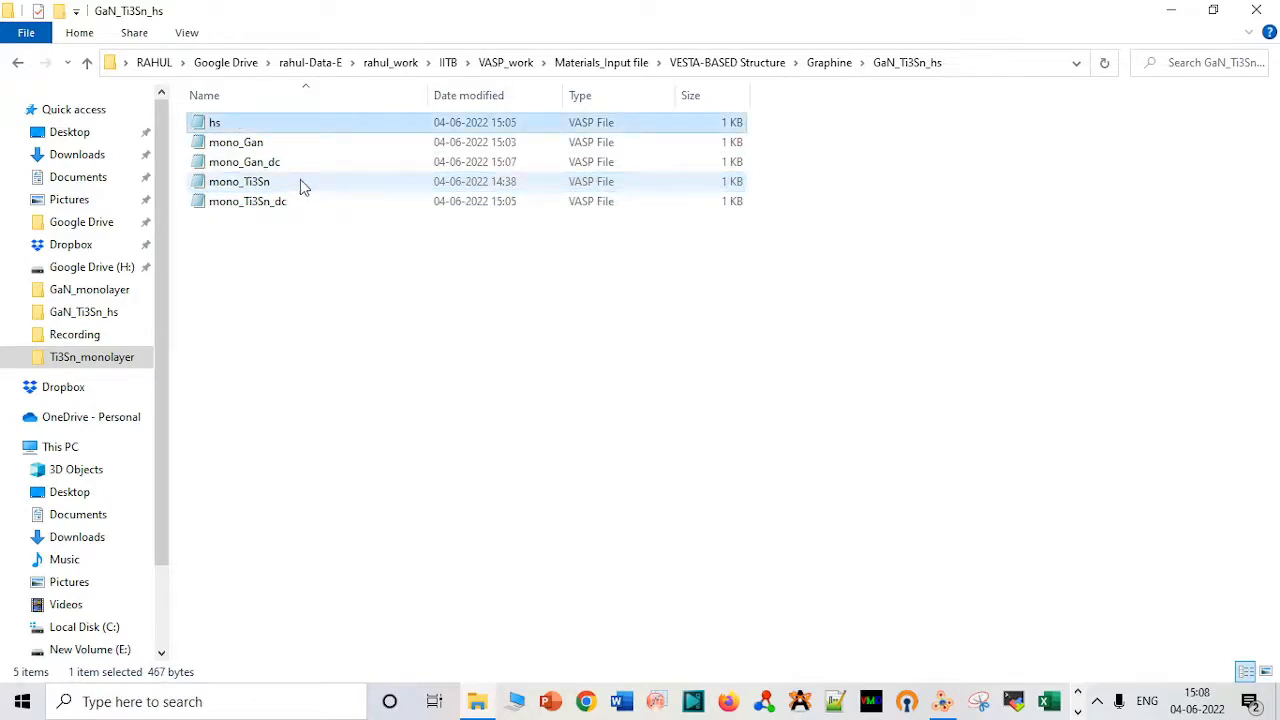
Copy the two direct-coordinate rows from mono_Gan_dc and append them below the Ti3Sn coordinates in the hs file, adjusting the first row's indentation.
double_click(295, 168)
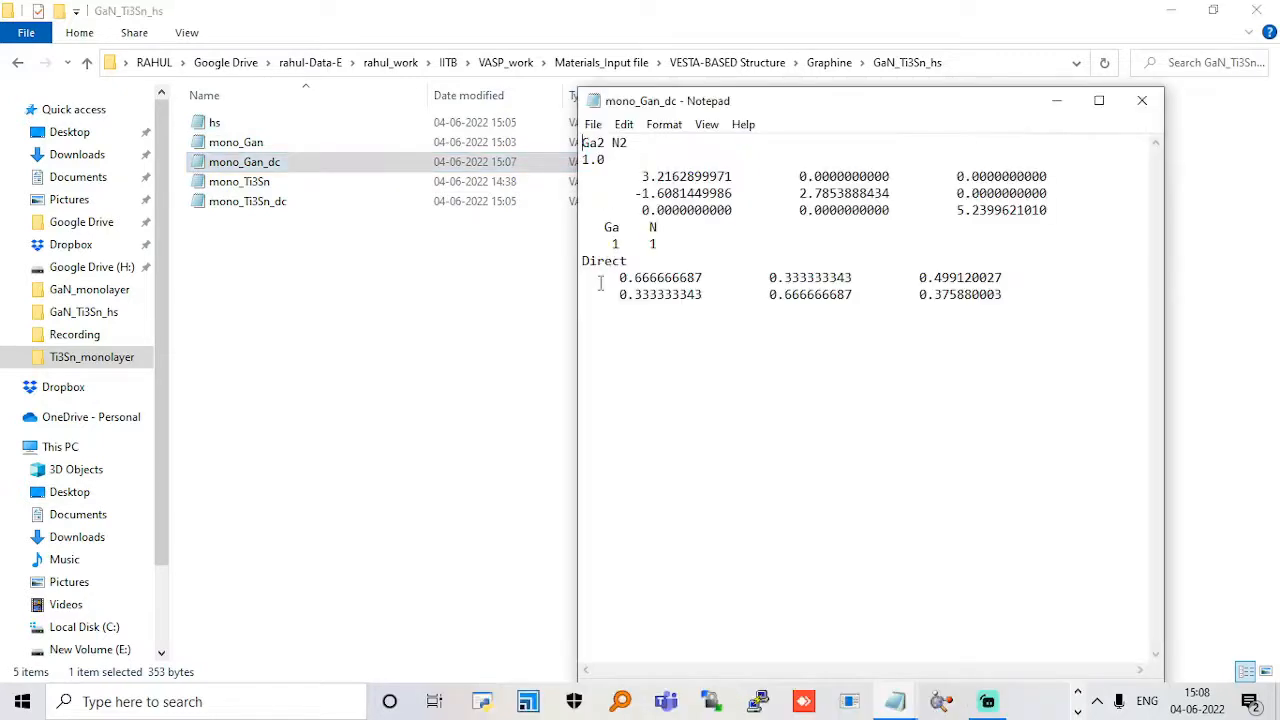
drag(600, 284, 757, 311)
key(ctrl+c)
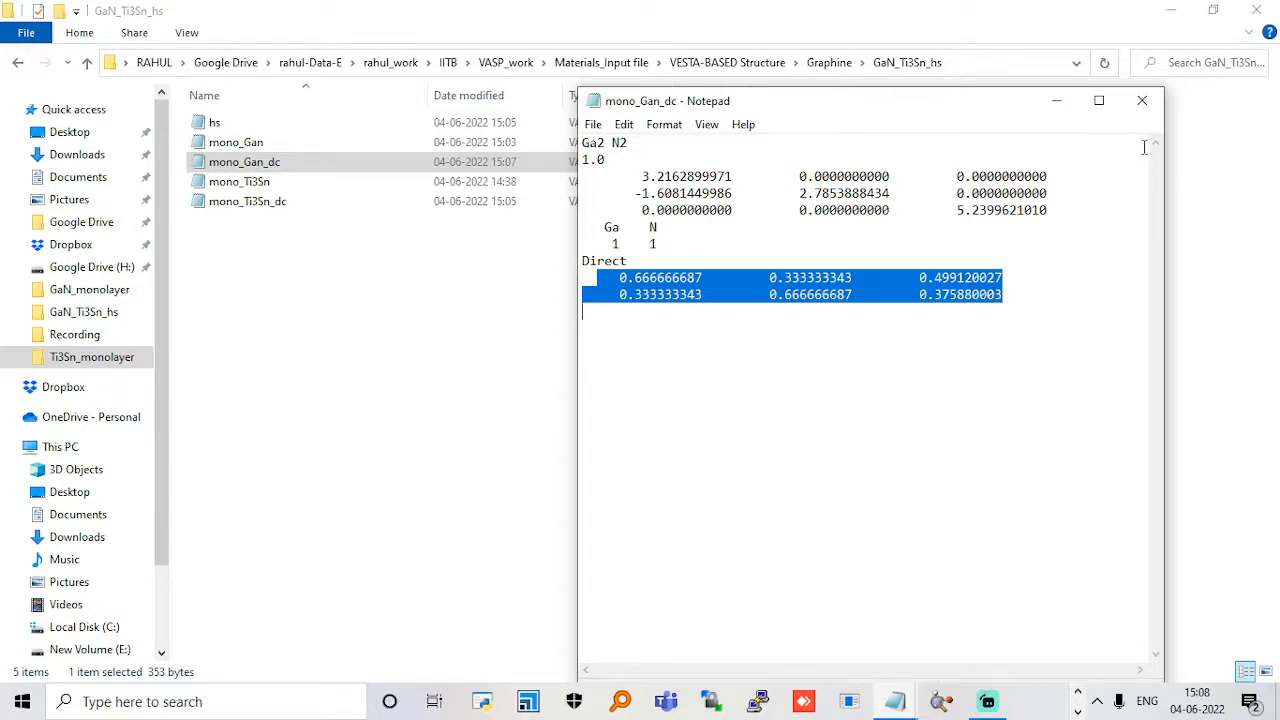
click(1142, 100)
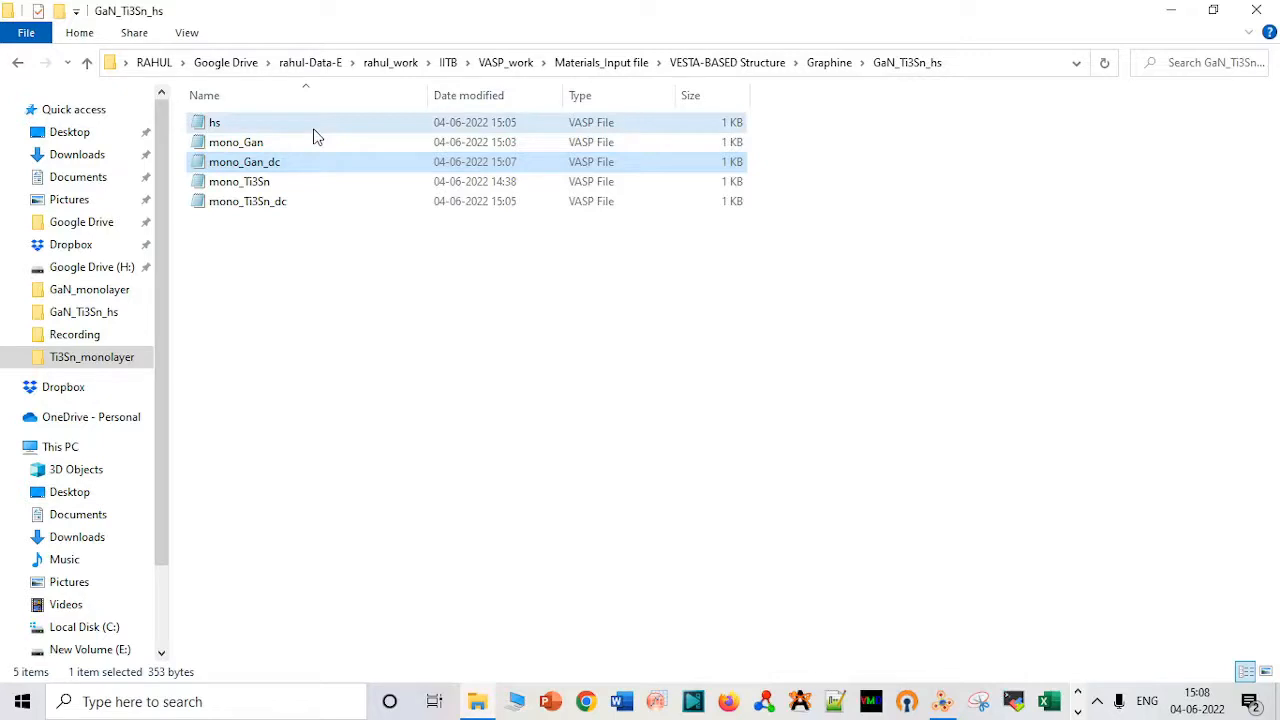
double_click(313, 128)
key(ctrl+v)
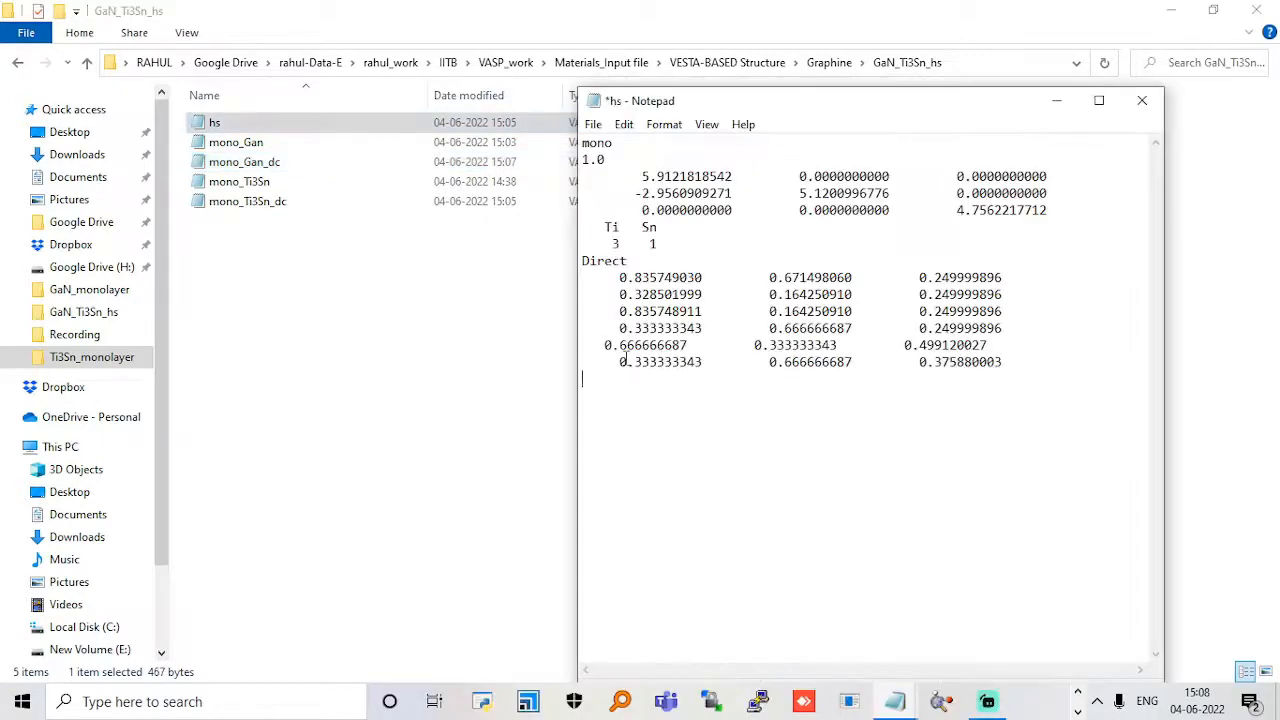
click(590, 345)
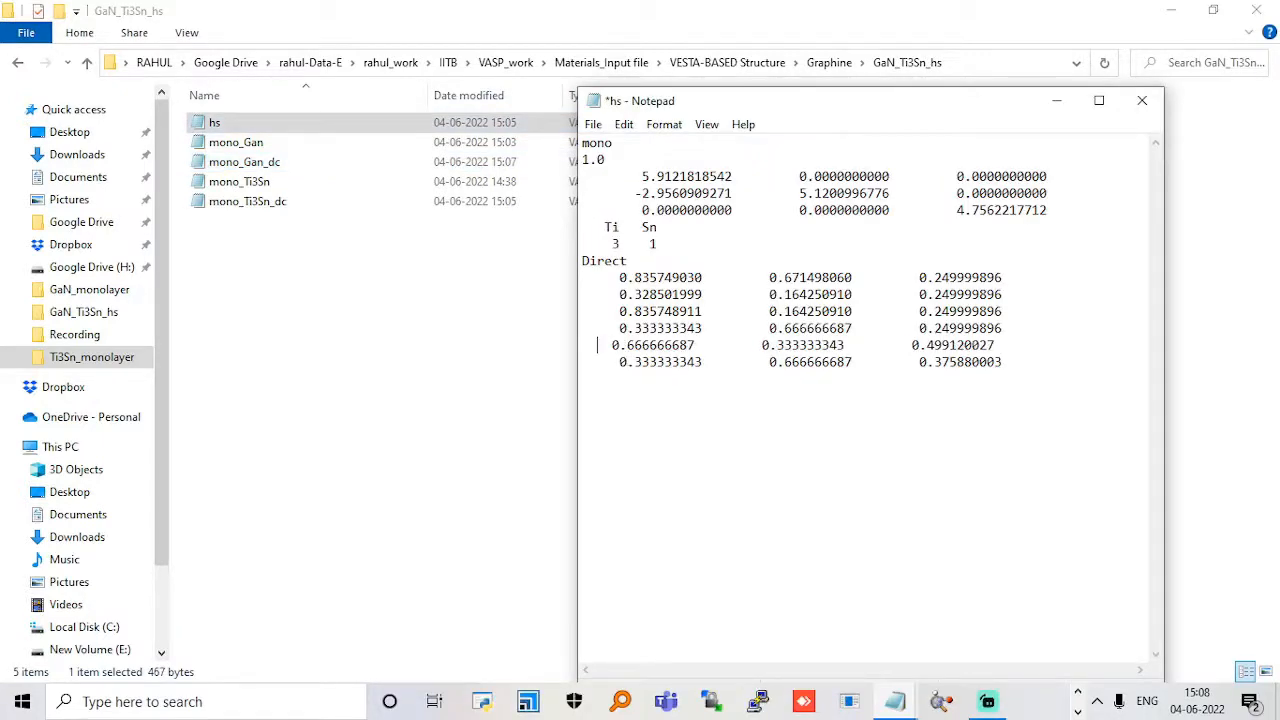
Add the elements Ga and N with atom counts 1 and 1 to the hs file header, then save and close it.
click(680, 227)
text(Ga  N)
key(Down)
text(1  1)
key(ctrl+s)
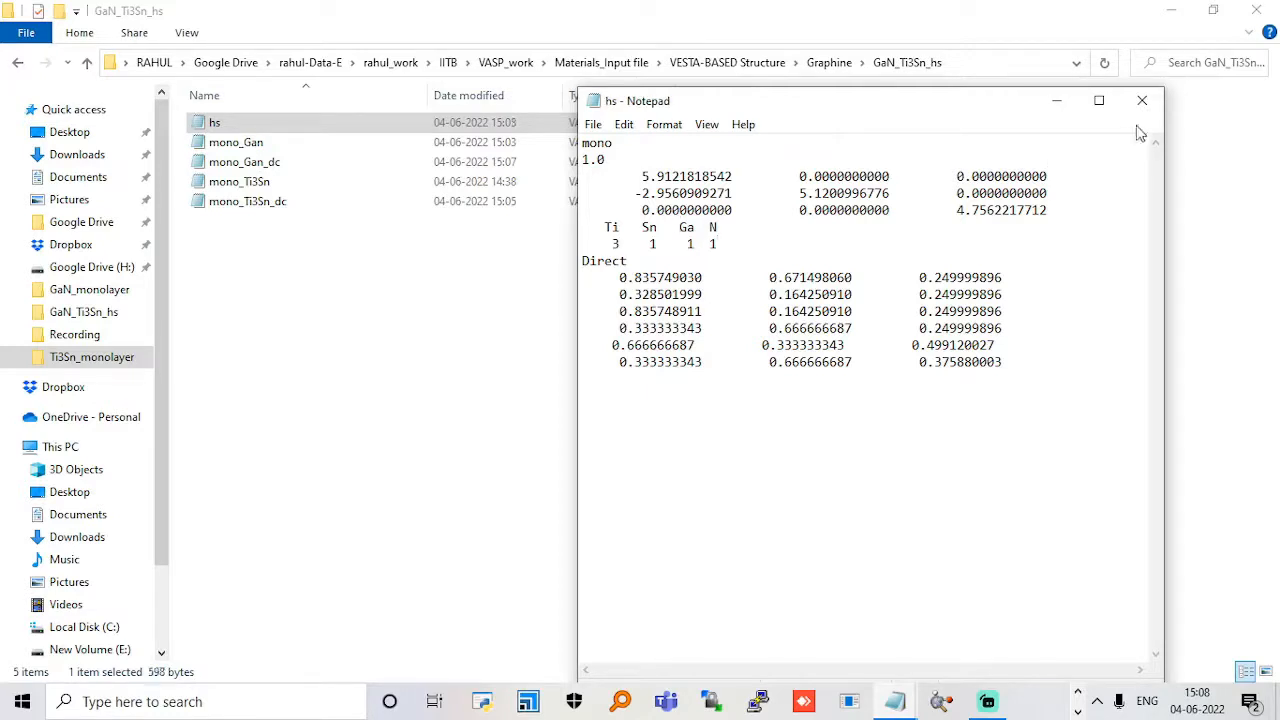
click(1142, 100)
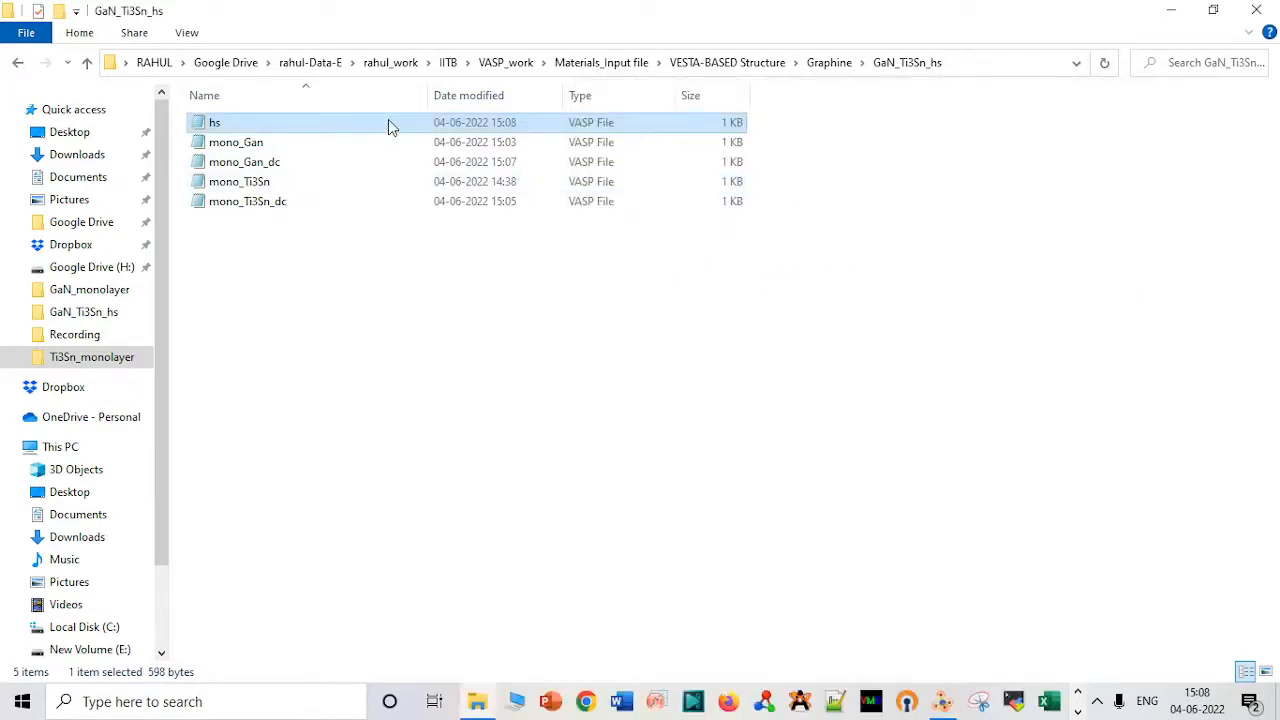
Open the hs file in VESTA and rotate the combined structure to inspect the layer positions.
drag(388, 119, 957, 402)
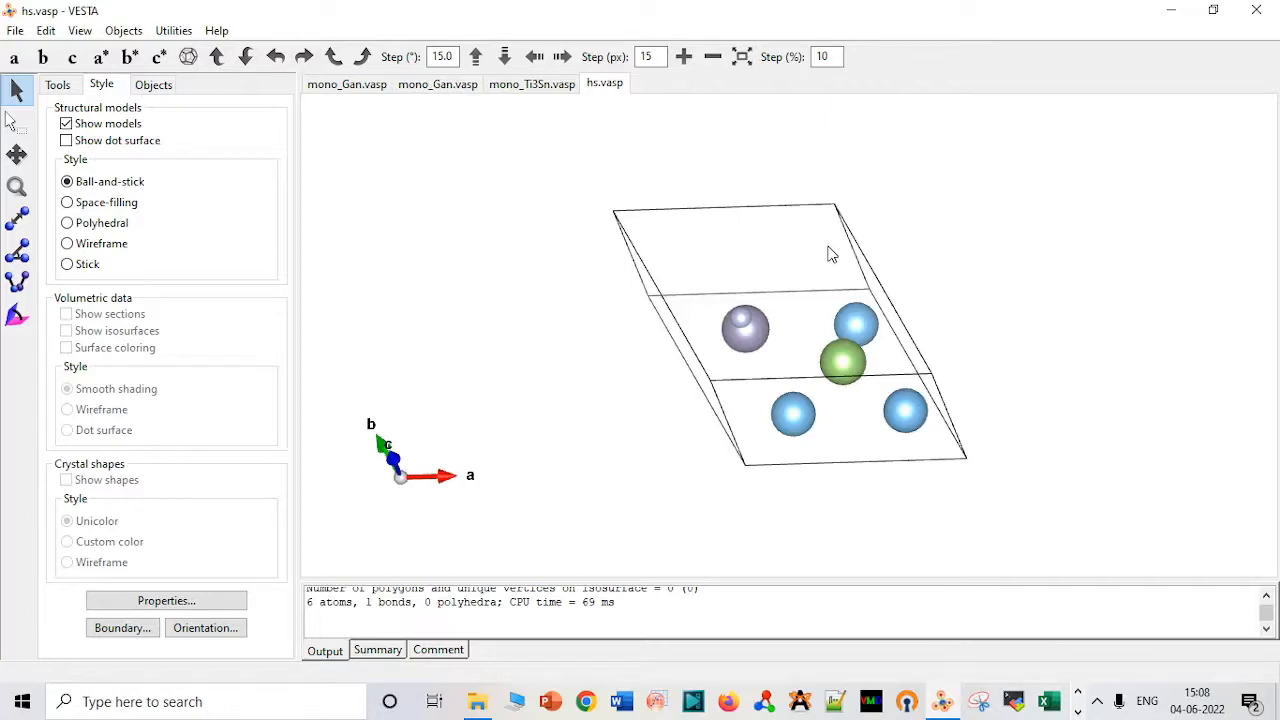
drag(828, 253, 800, 177)
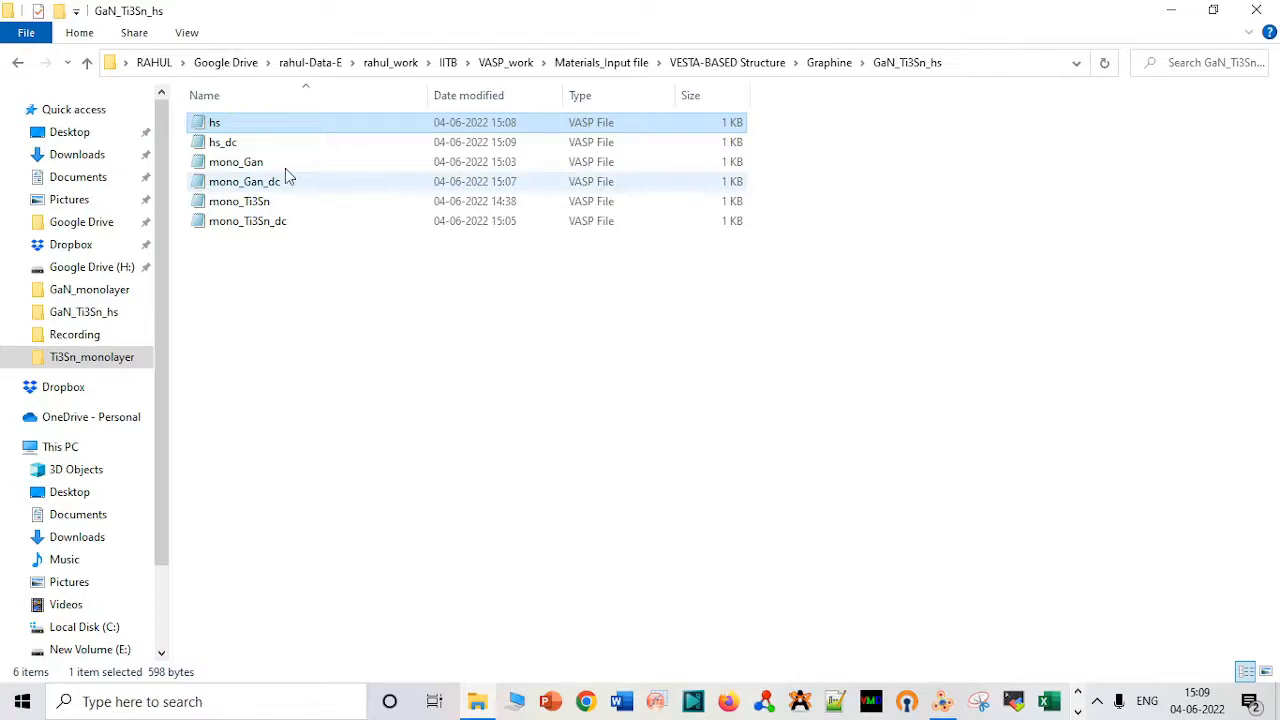
In the Cartesian file hs_cart, set the z coordinates of Ga to 6.373925538 and N to 5.787768654, and save.
double_click(403, 146)
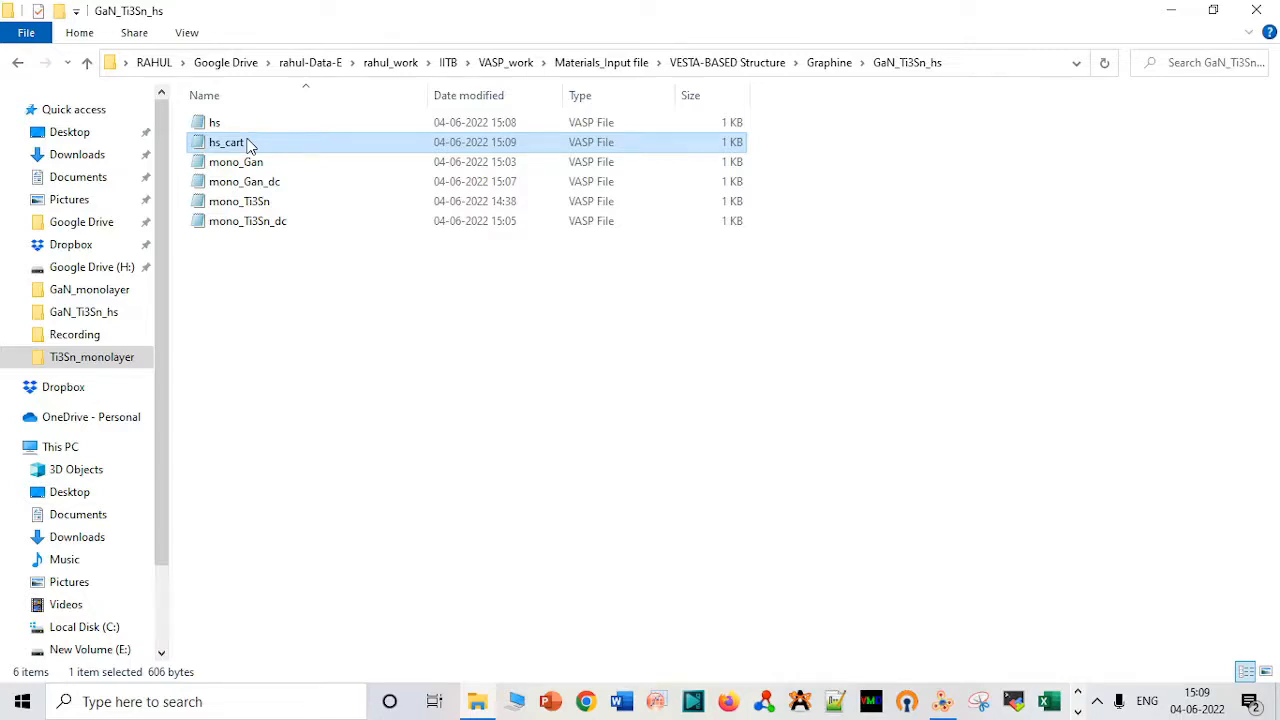
double_click(250, 146)
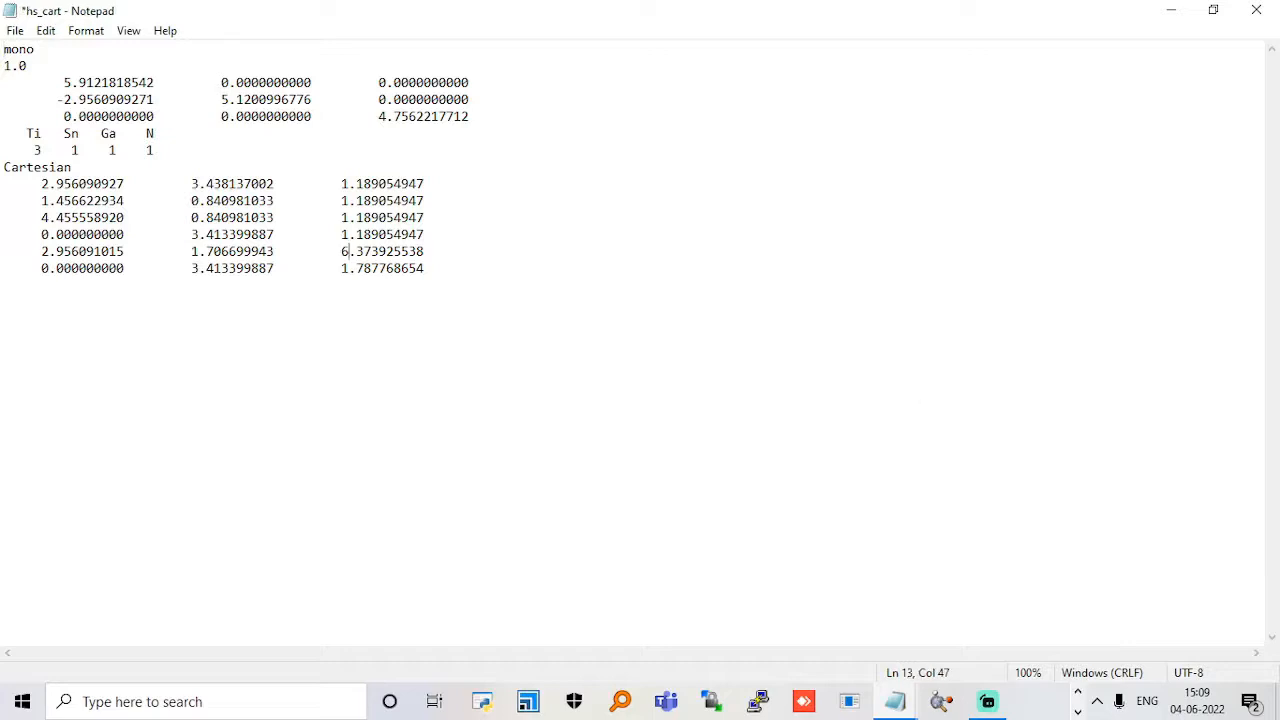
key(Down)
key(BackSpace)
text(5)
key(ctrl+s)
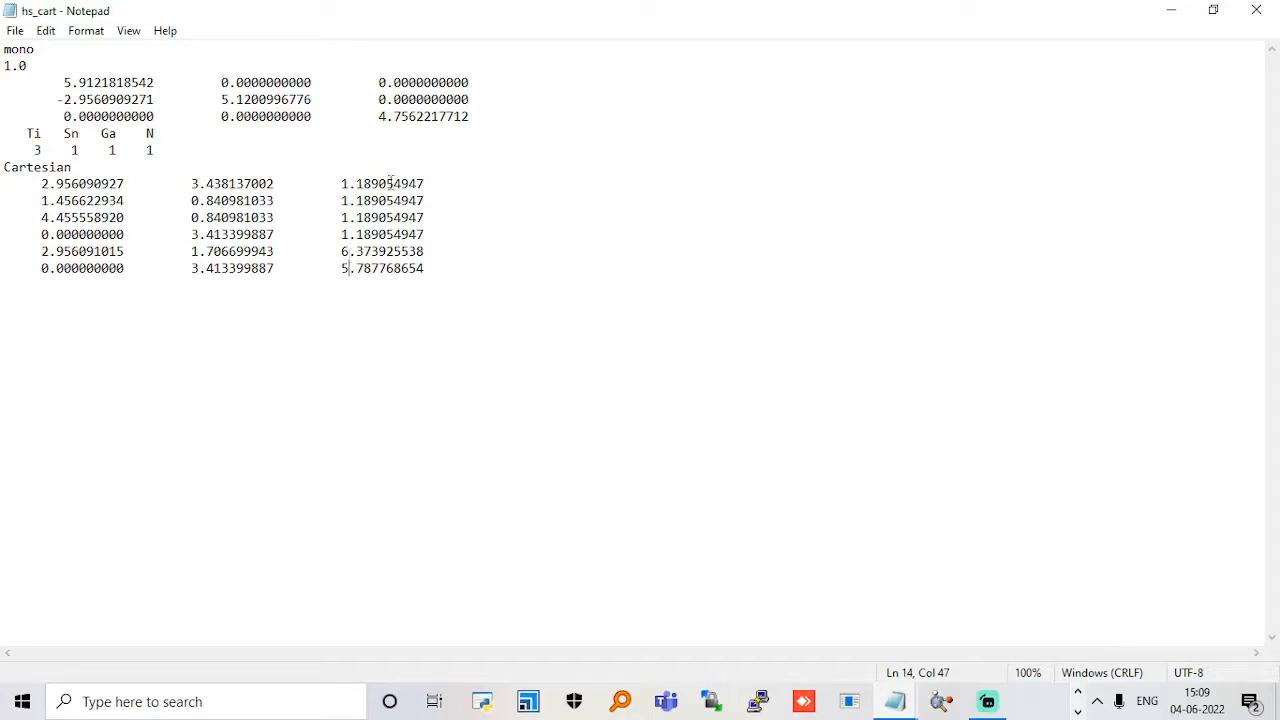
Set the c lattice vector's z component in hs_cart to 14.7562217712, keeping the column aligned, then save and close the file.
click(380, 127)
click(380, 119)
text(1)
click(380, 122)
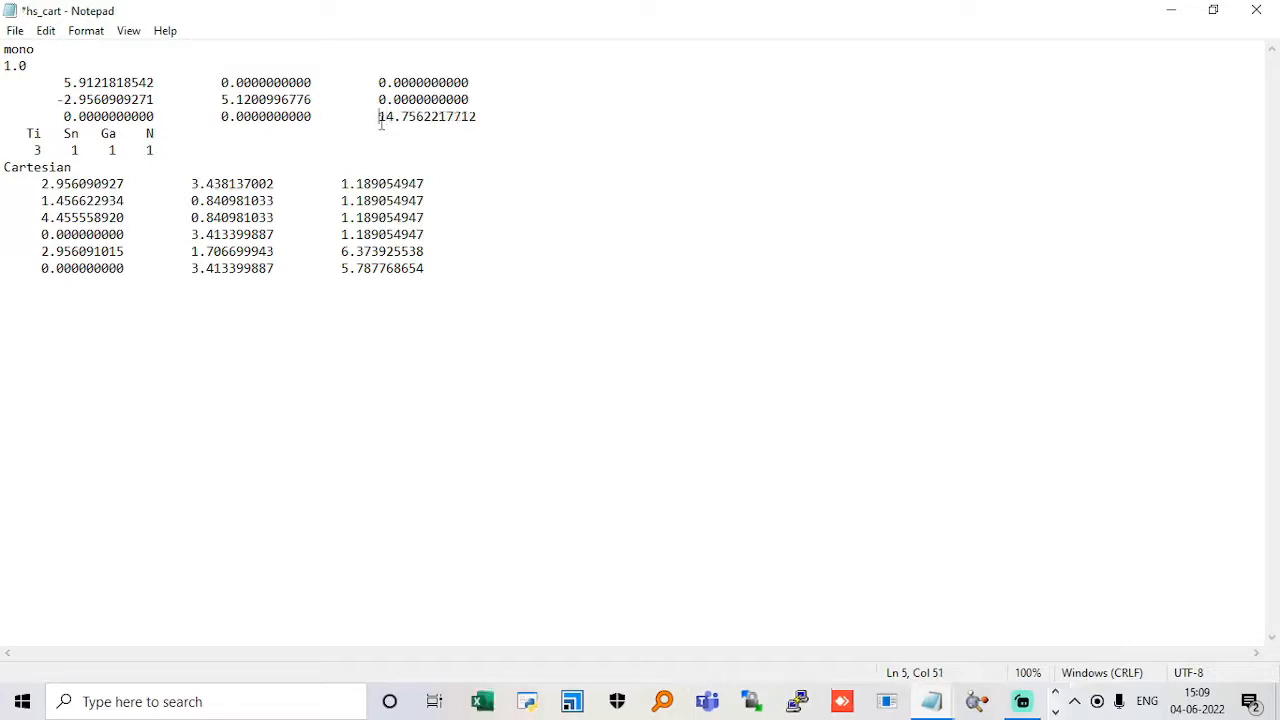
key(BackSpace)
key(ctrl+s)
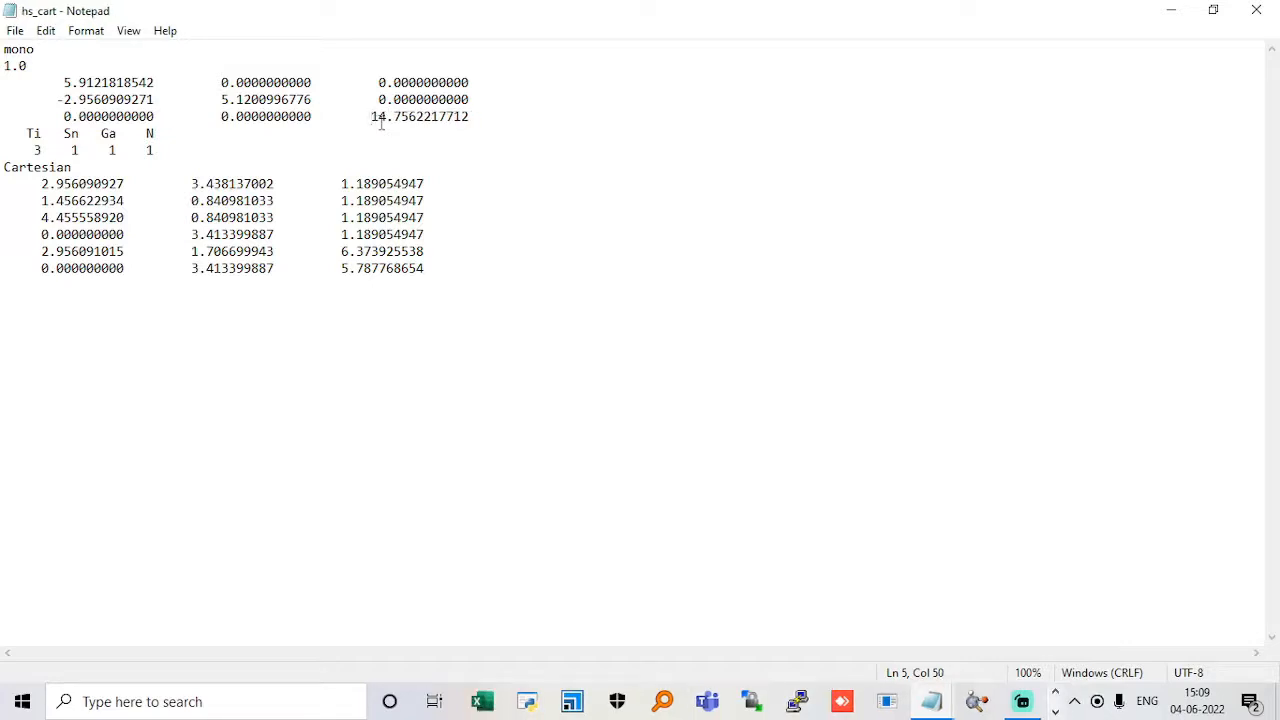
click(1256, 10)
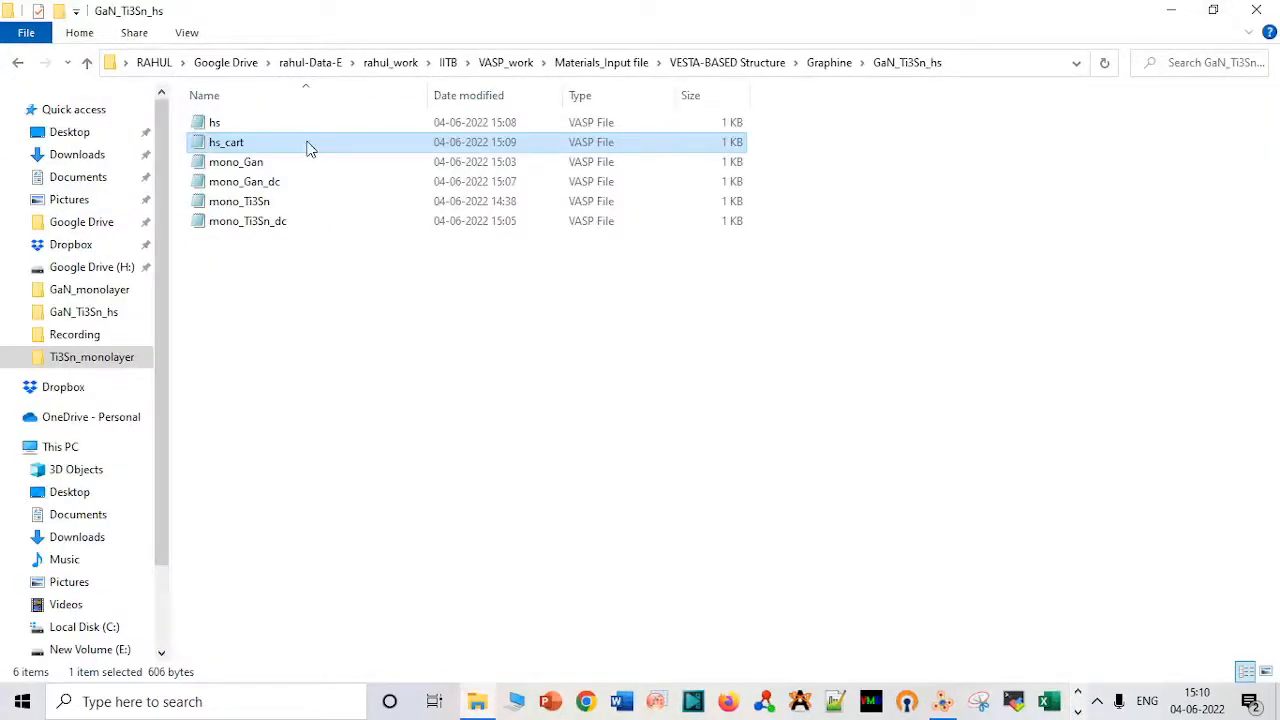
Open the edited hs_cart file in VESTA and rotate the cell to view the separated layers from the side.
drag(309, 143, 808, 335)
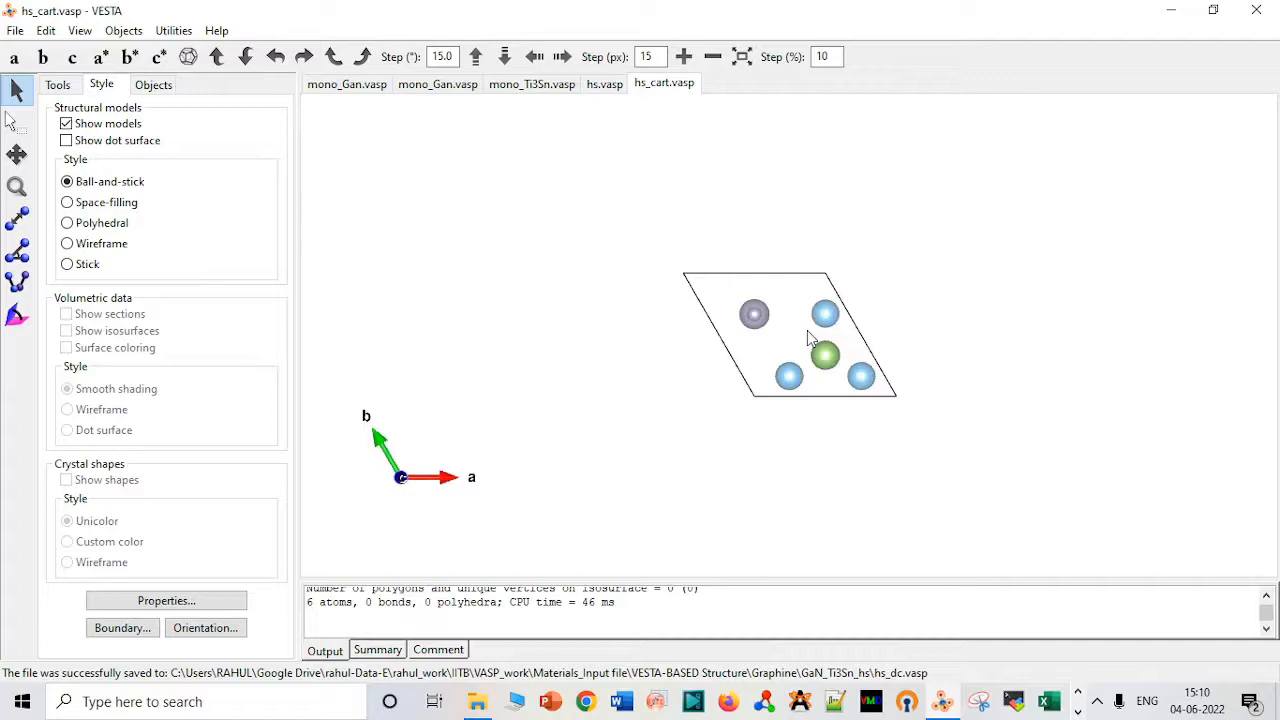
drag(808, 338, 569, 247)
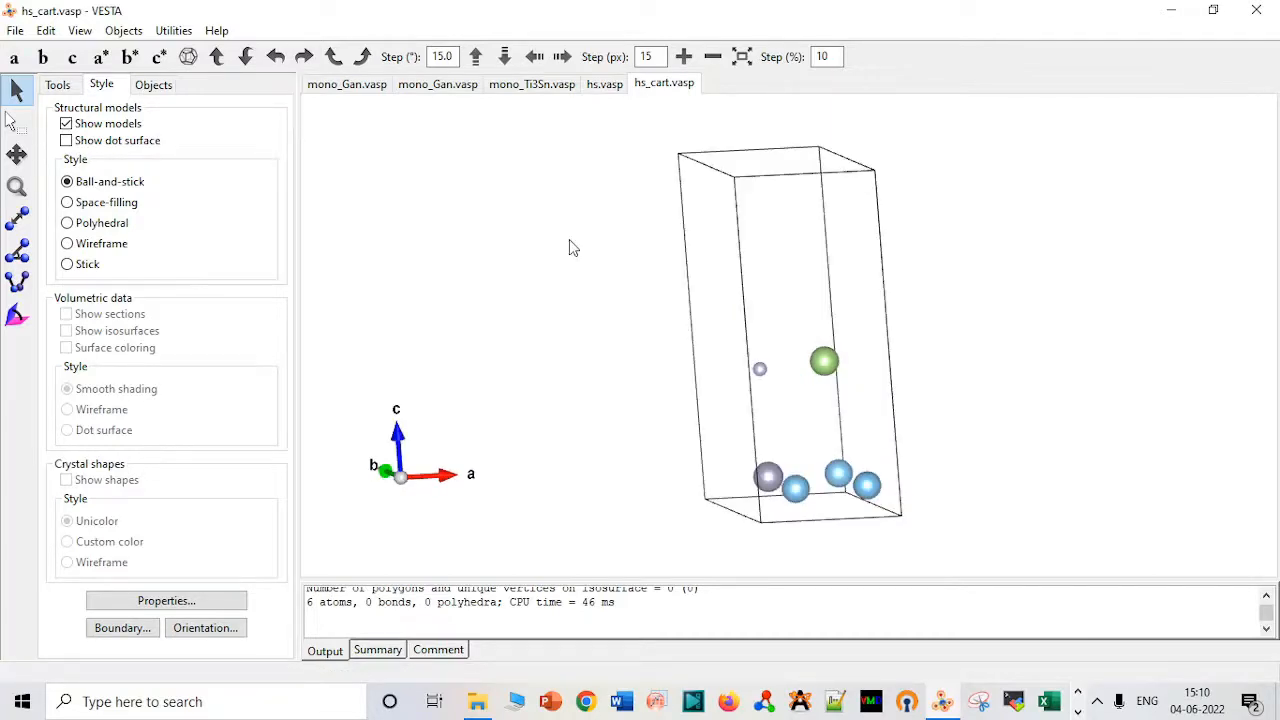
Set the hs_cart boundary's x(min) and y(min) to -2, apply it, and inspect the repeated layers from several angles.
click(122, 628)
click(300, 160)
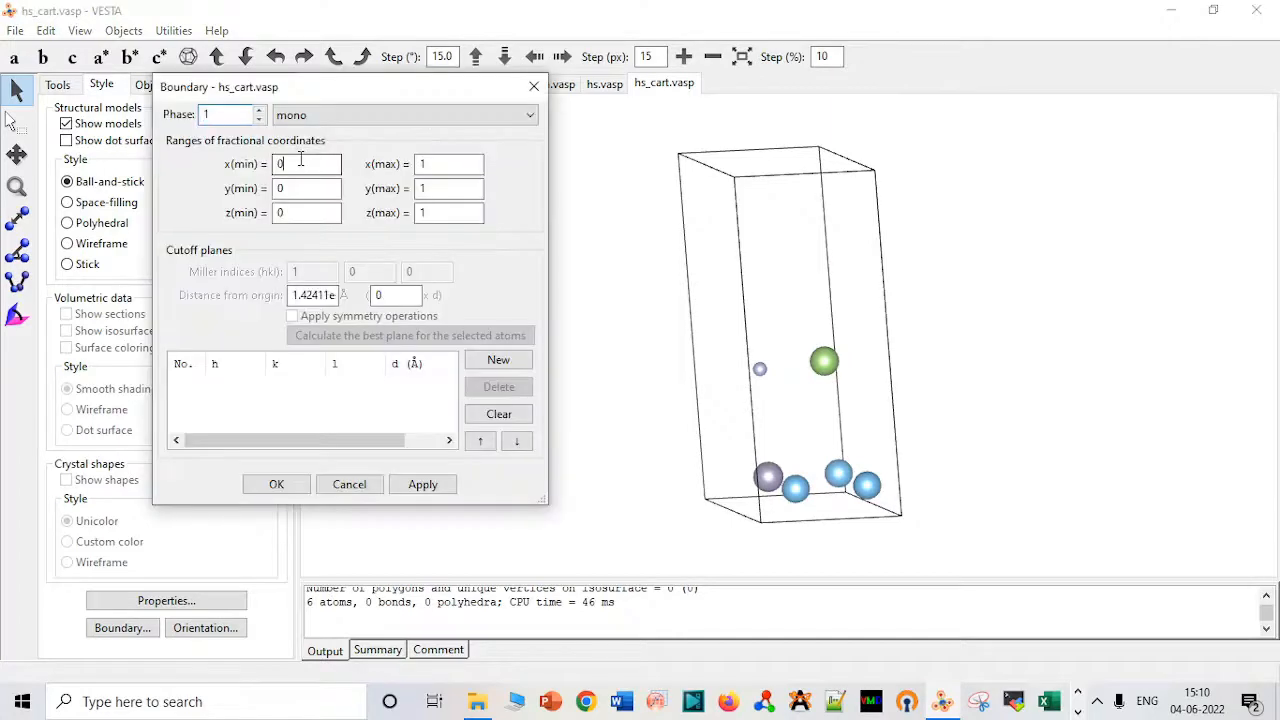
key(BackSpace)
text(-2)
click(299, 190)
key(BackSpace)
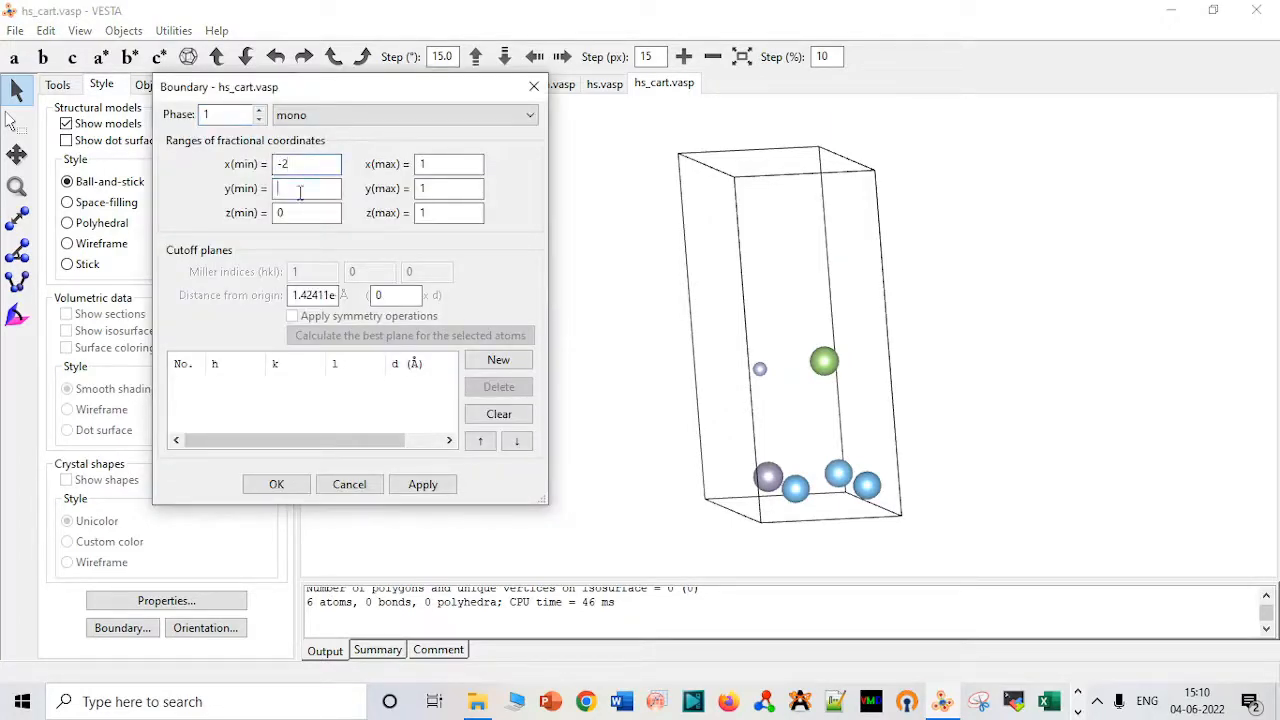
text(-2)
click(420, 485)
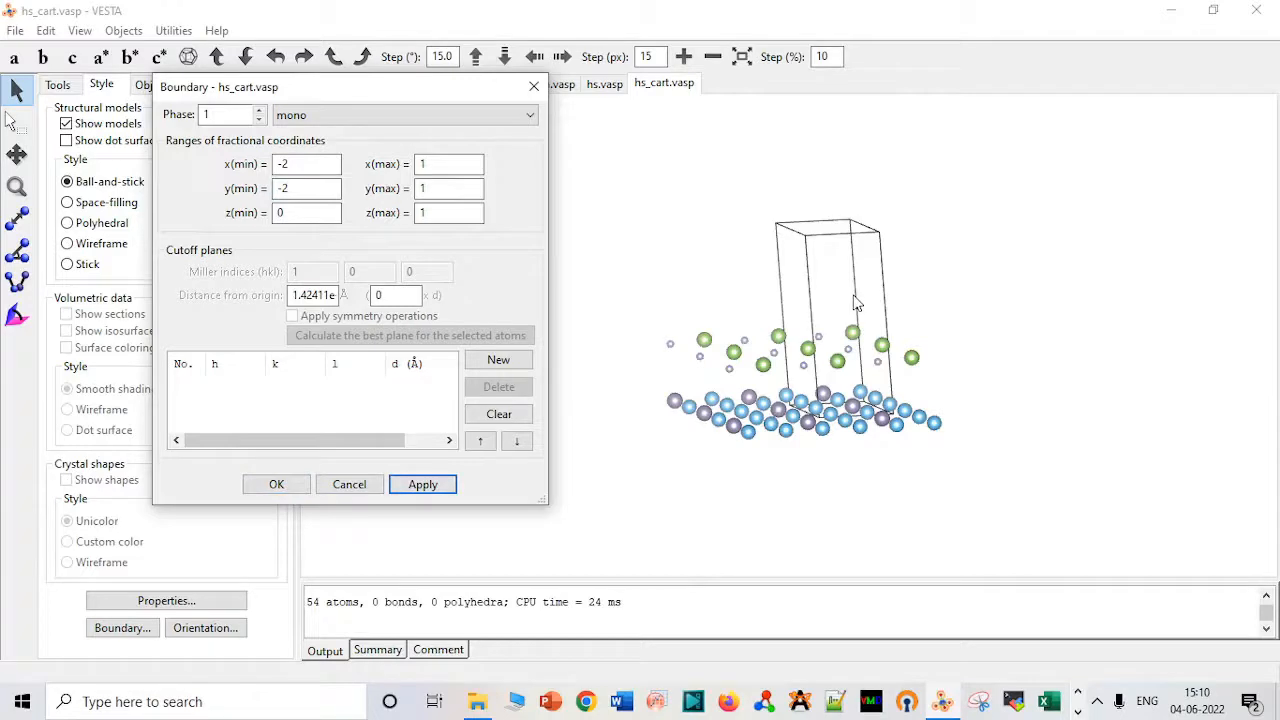
drag(855, 302, 803, 491)
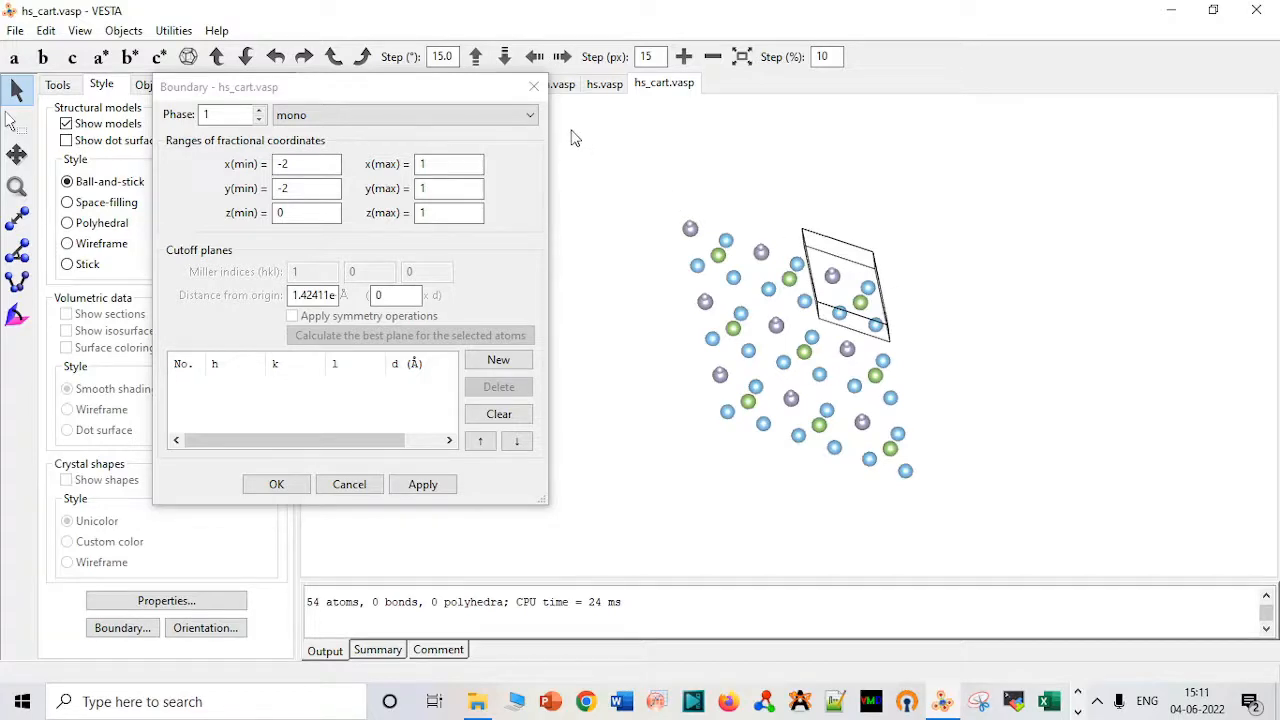
click(531, 87)
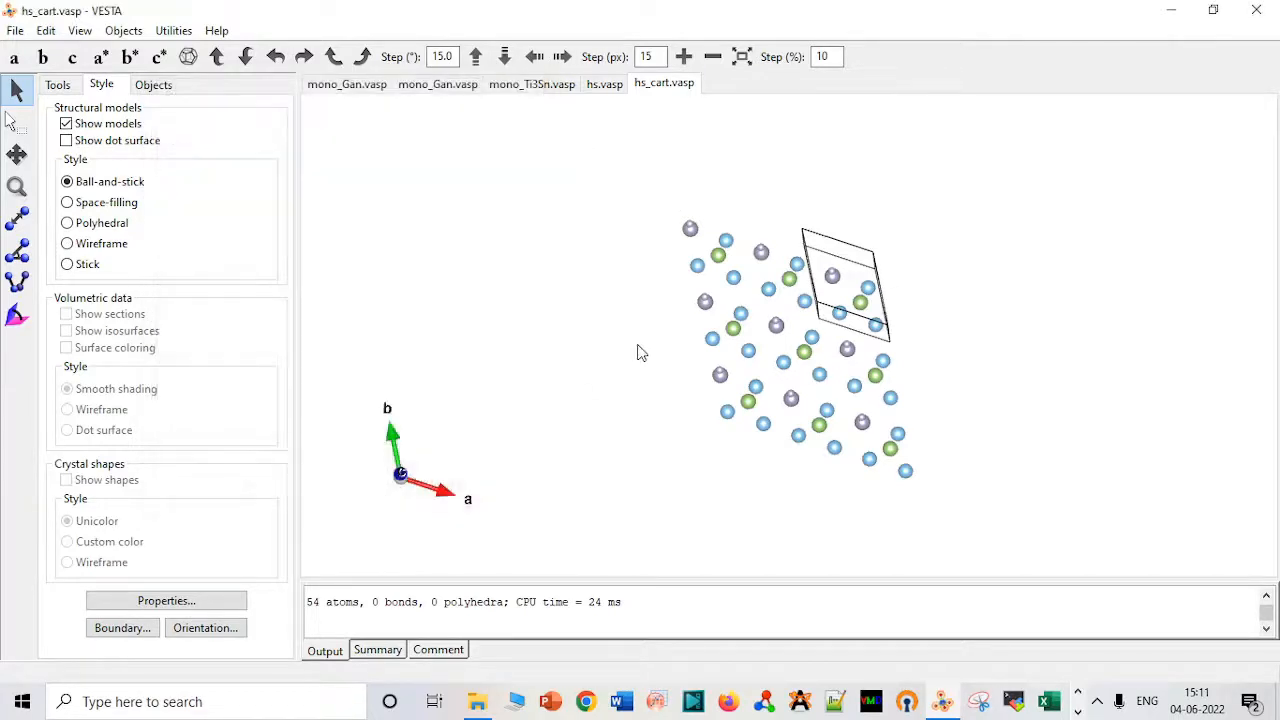